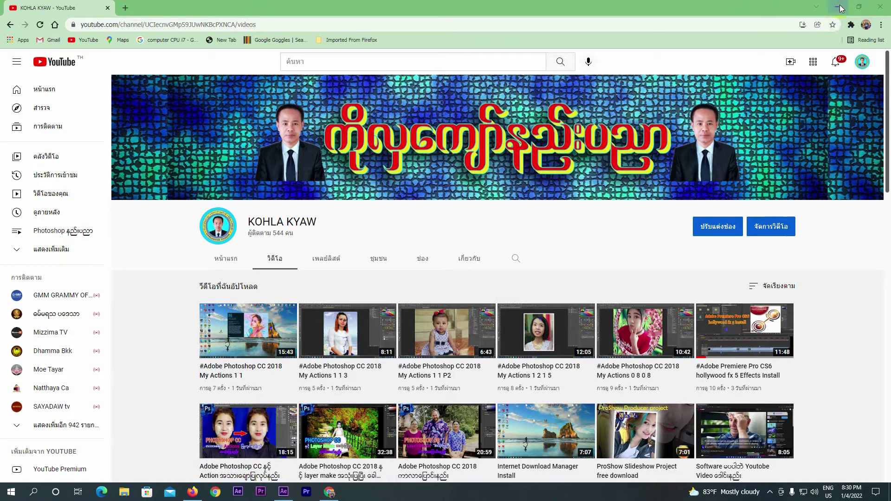
- Minimize the Chrome window showing the YouTube channel's videos to reveal the desktop
click(841, 9)
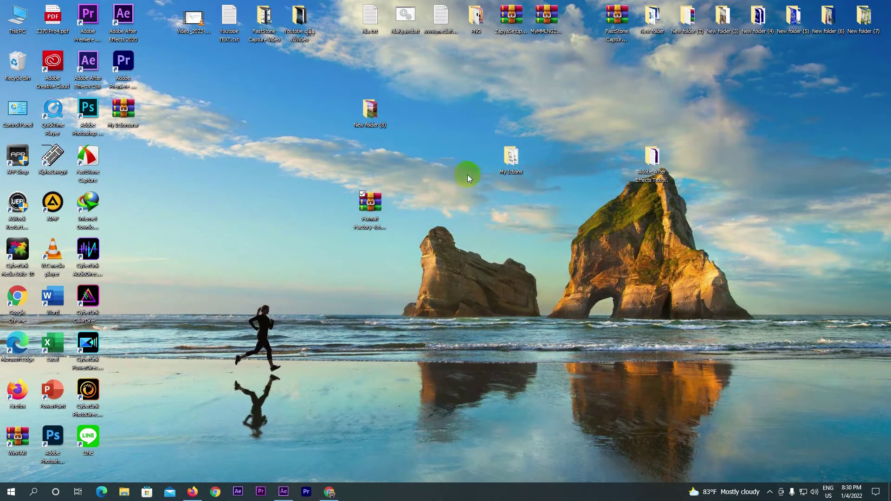
- Extract the Format Factory 4.6.1.0 RAR archive in place on the desktop and select the new folder
mouse_move(370, 202)
mouse_down()
mouse_move(314, 207)
mouse_move(305, 183)
mouse_move(344, 162)
mouse_up()
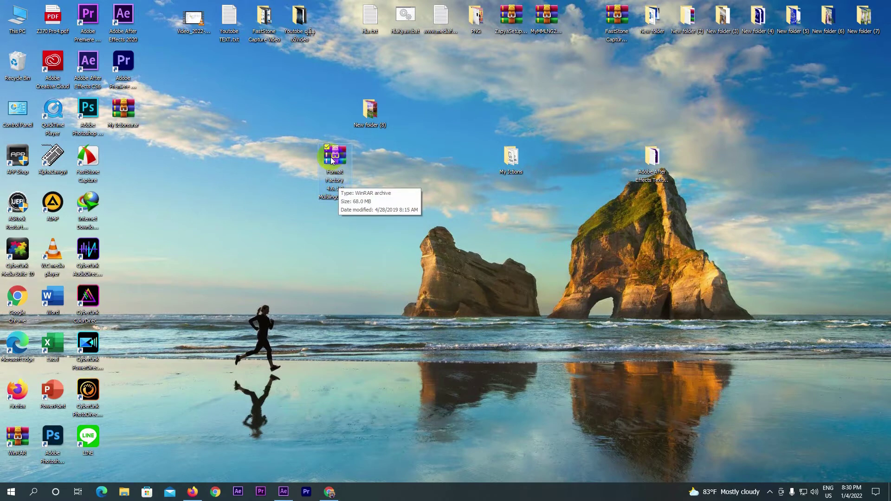
mouse_move(332, 160)
mouse_down()
mouse_move(367, 160)
mouse_move(365, 180)
mouse_move(366, 166)
mouse_up()
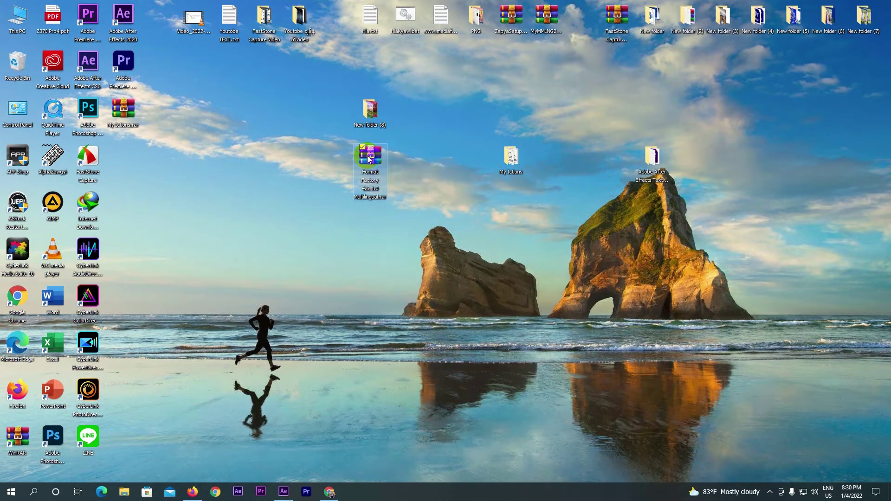
right_click(367, 156)
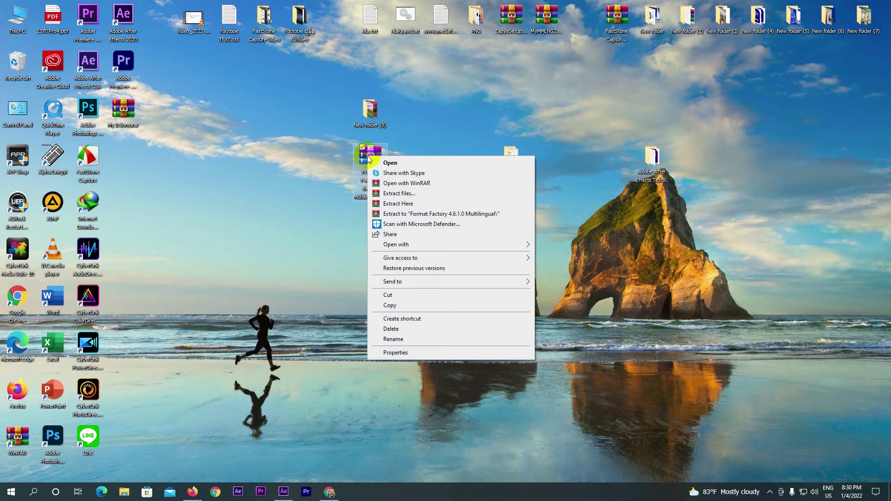
click(397, 204)
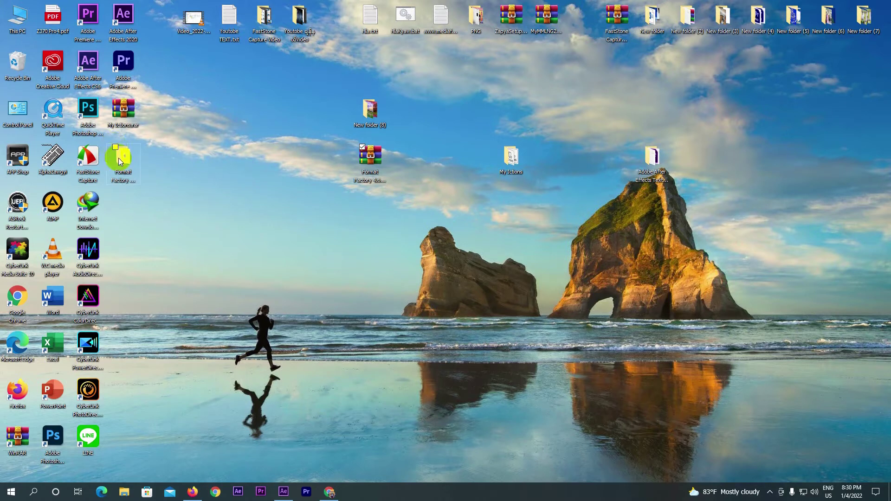
click(119, 159)
- Open the extracted folder in Extra large icons view and run FFSetup4.6.1.0.exe as administrator
double_click(119, 159)
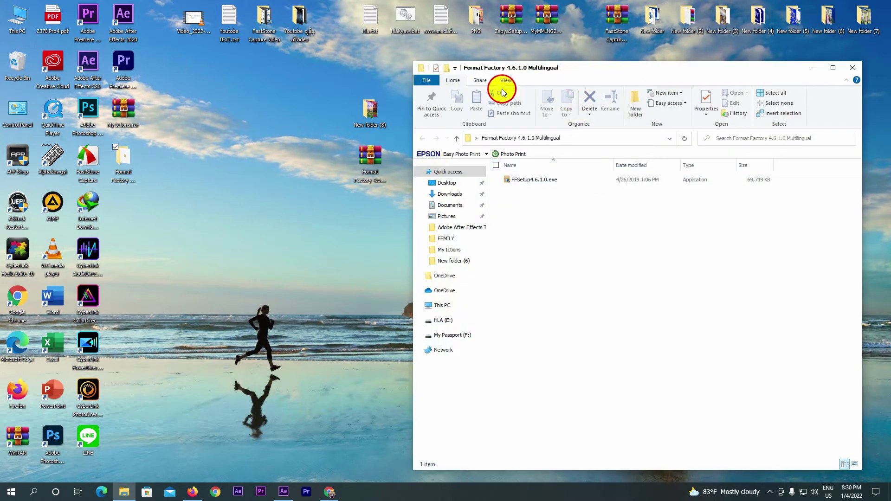
drag(599, 70, 479, 93)
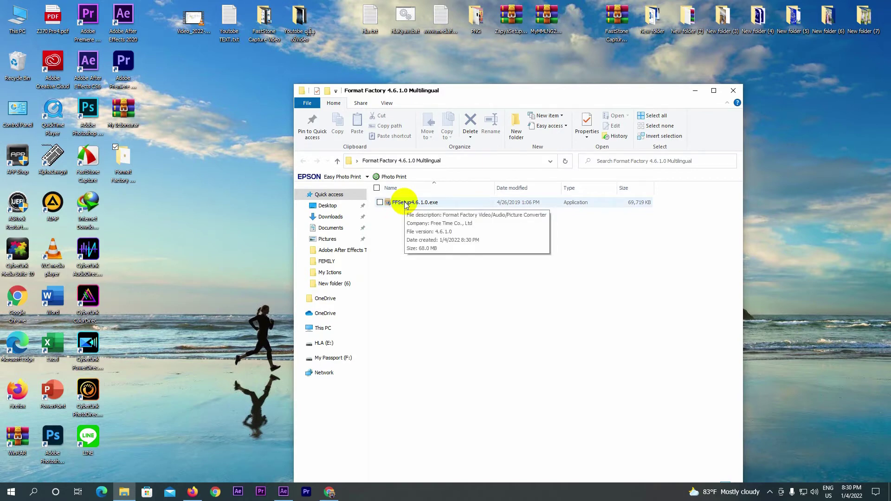
right_click(405, 205)
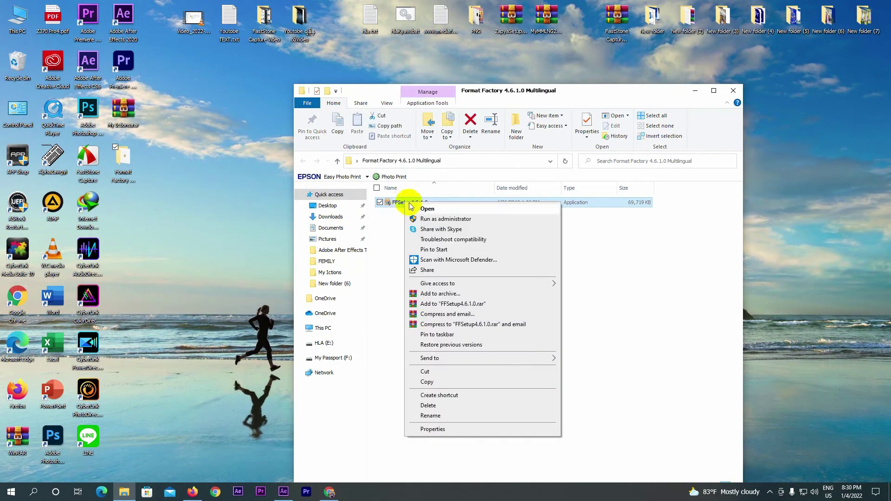
click(392, 247)
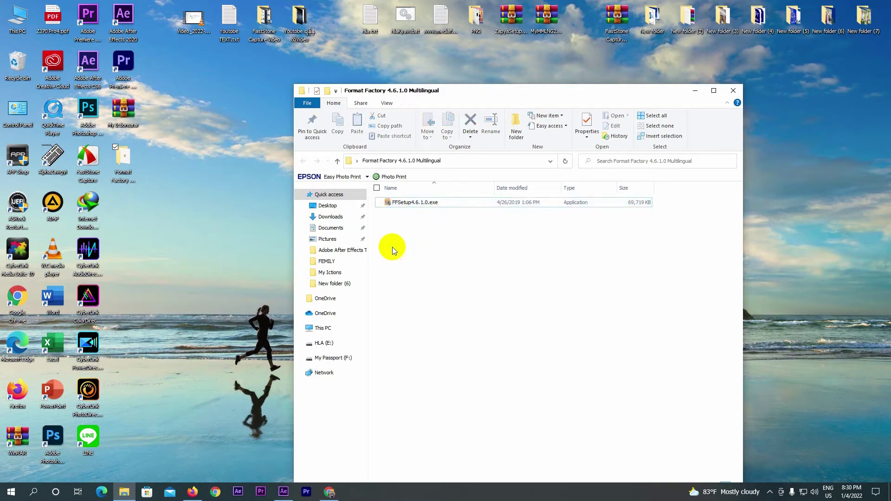
click(385, 104)
click(399, 116)
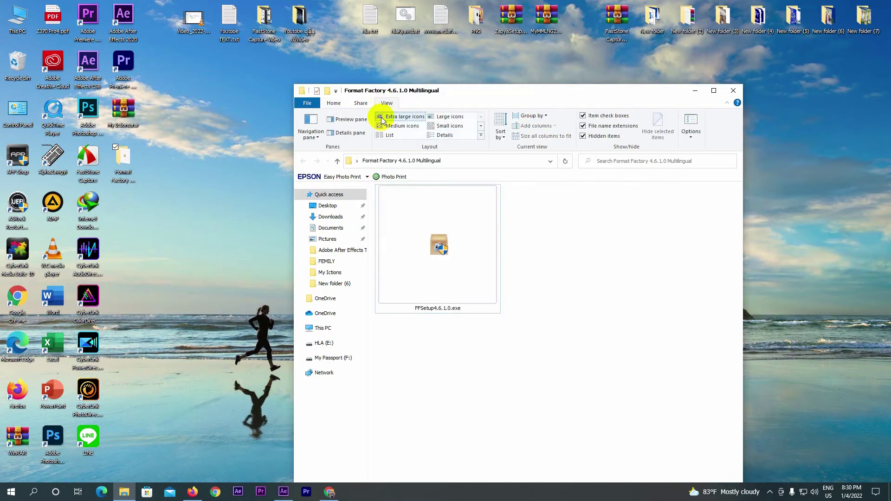
right_click(444, 241)
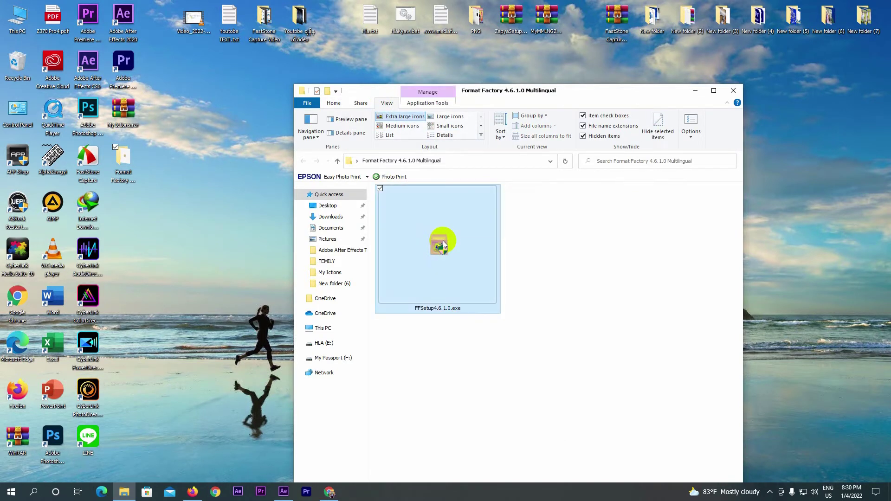
click(469, 258)
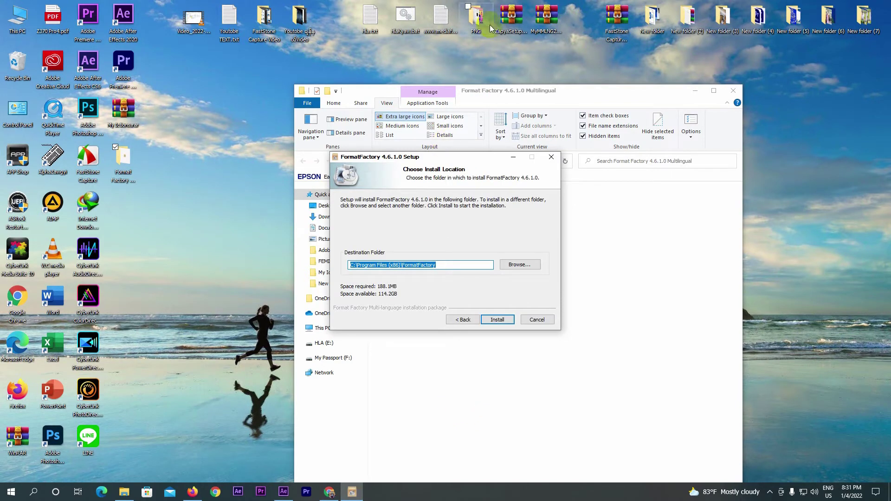
- Install Format Factory to C:\Program Files (x86)\FormatFactory, then close the installer and the folder window
click(493, 319)
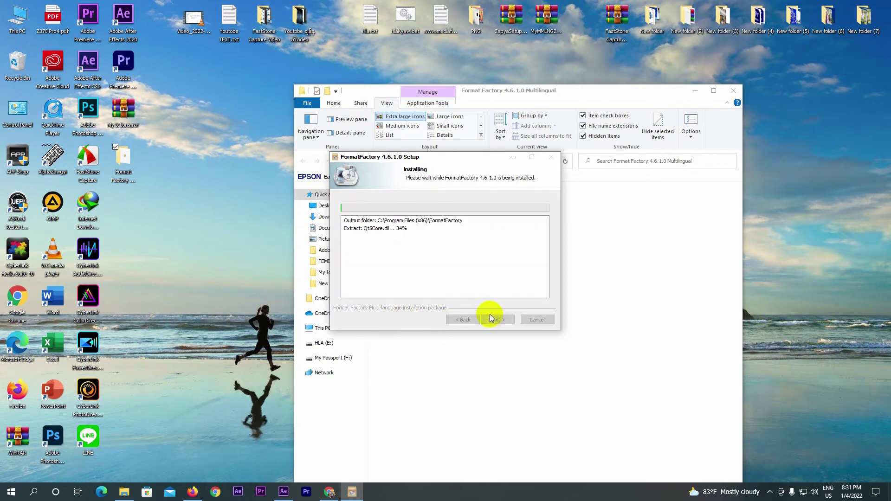
drag(125, 160, 251, 110)
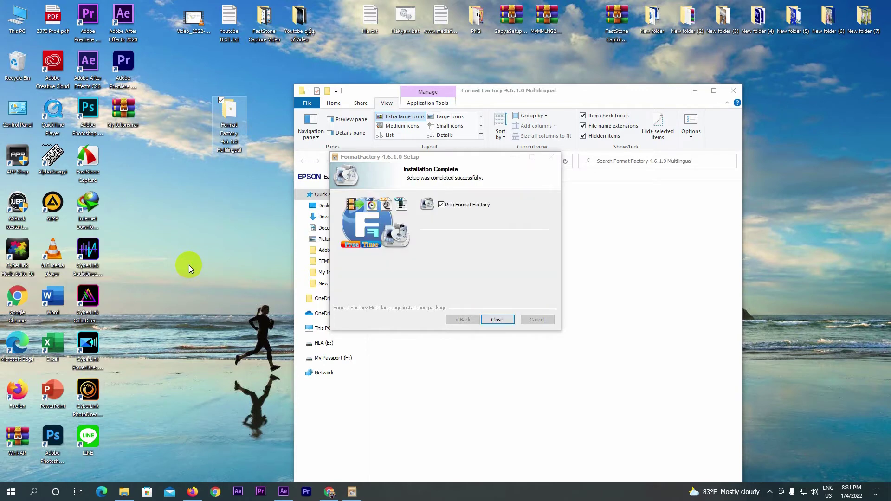
click(488, 321)
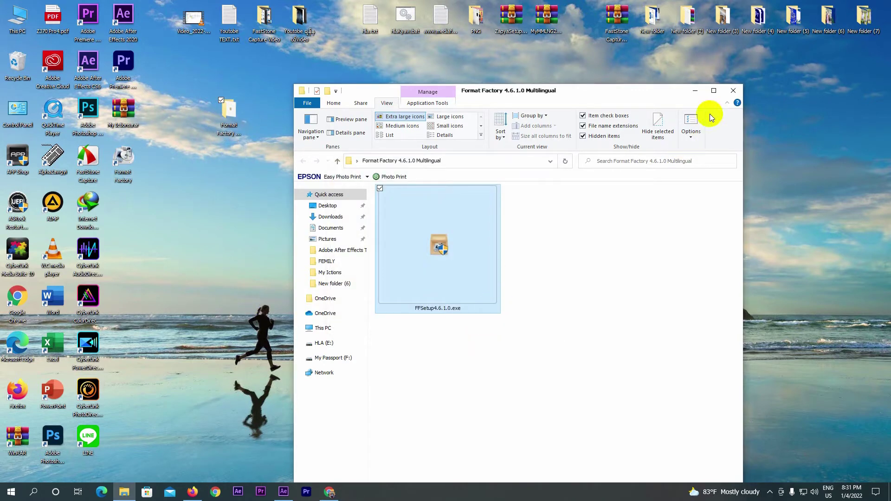
click(733, 92)
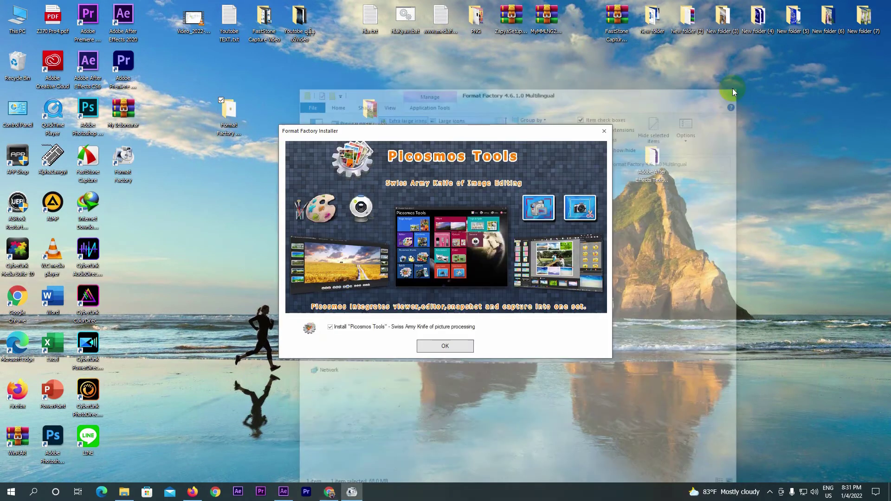
- Decline the Picosmos Tools offer, dismiss the update download prompt, and close Format Factory
click(605, 132)
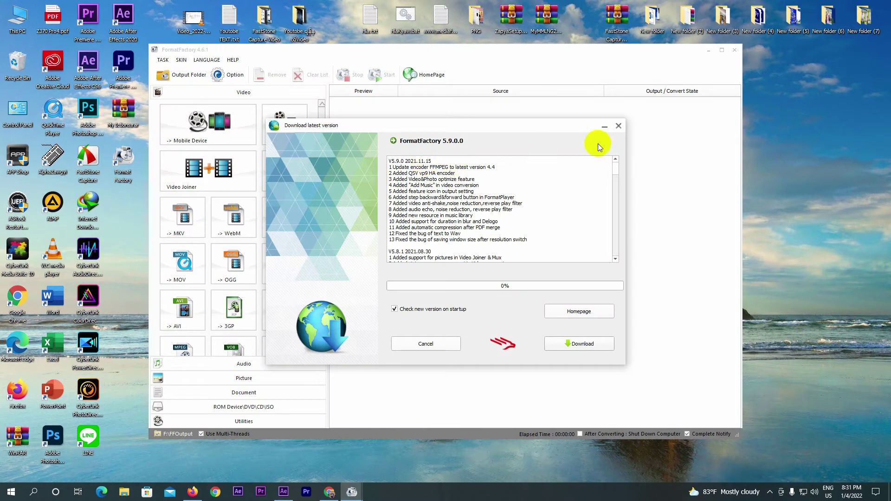
click(618, 125)
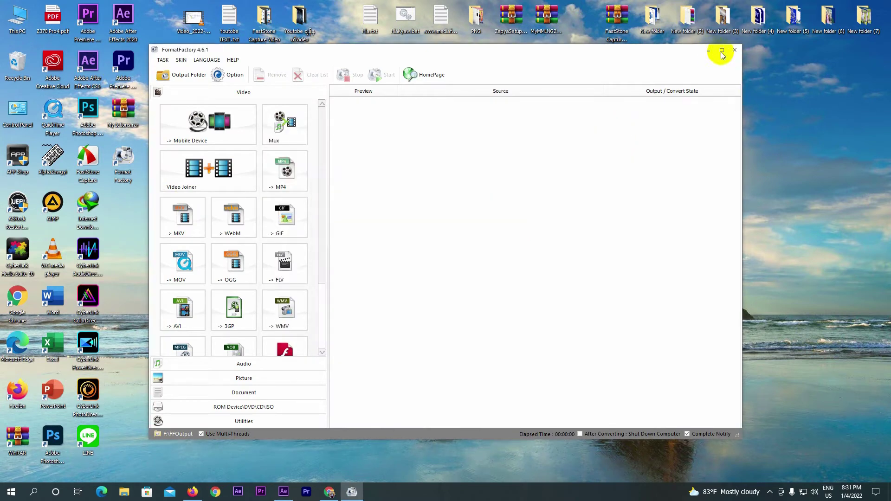
click(734, 50)
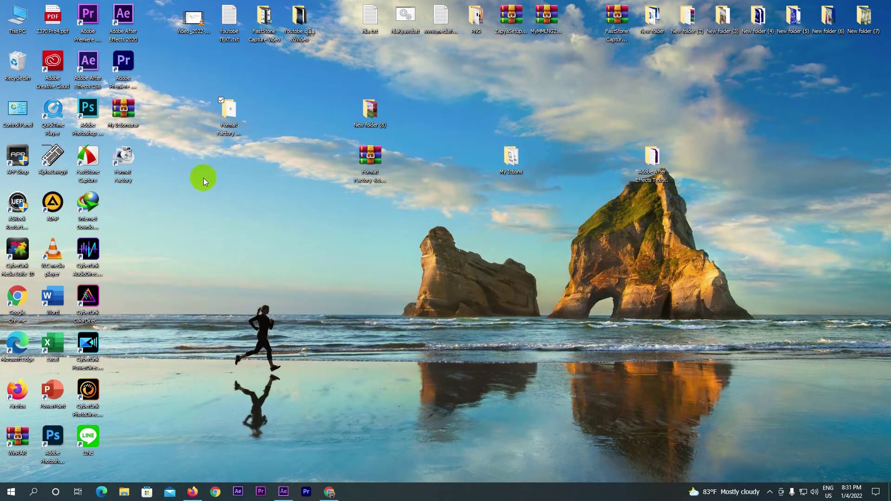
- Relaunch Format Factory from its desktop icon, maximize then minimize it, and restore Firefox
double_click(108, 166)
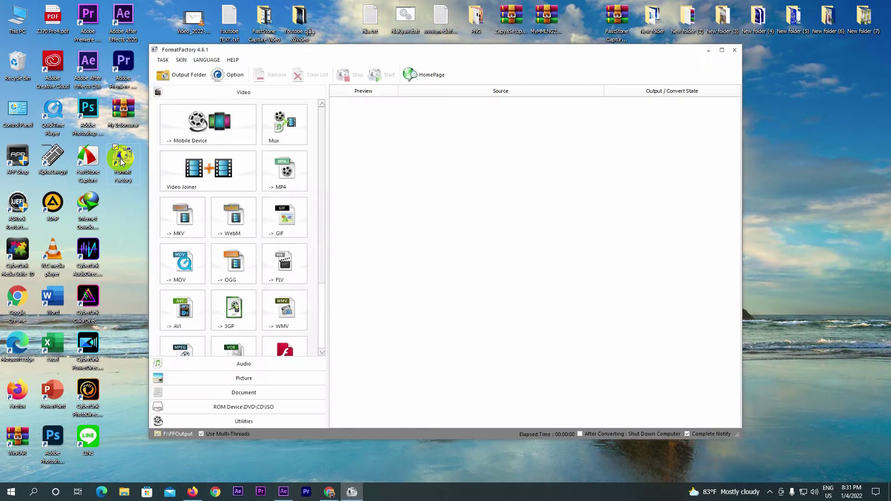
click(722, 50)
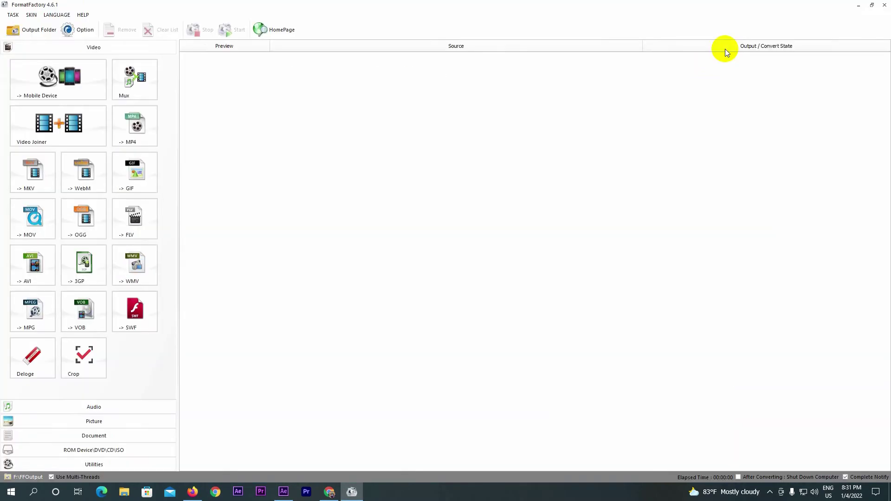
click(858, 7)
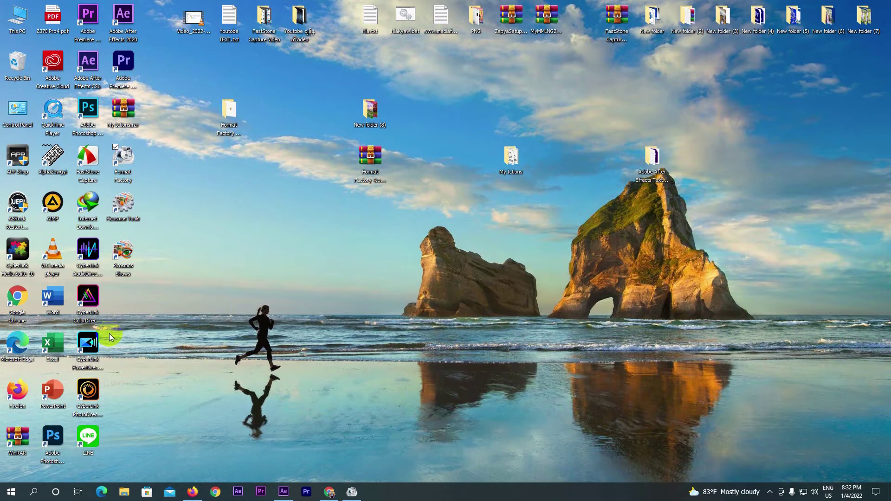
click(193, 493)
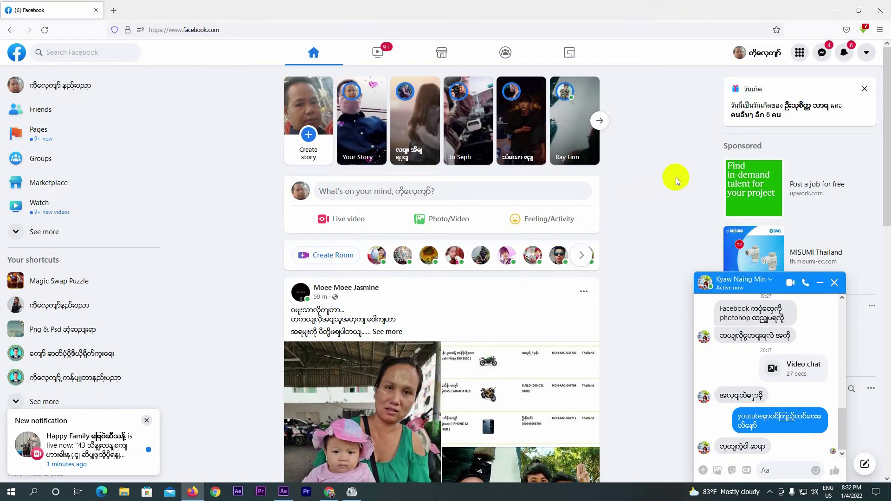
- Open a Messenger conversation's photo in Facebook's full-size viewer and bring up its options
click(822, 52)
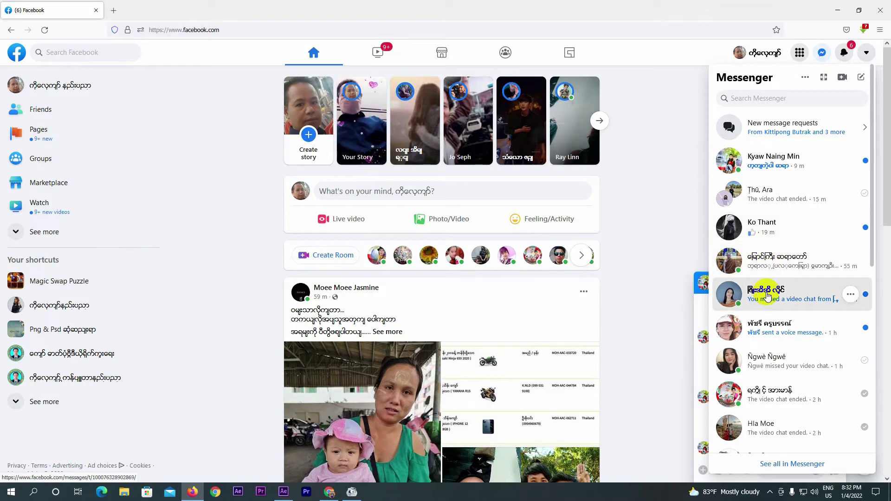
click(767, 296)
click(728, 318)
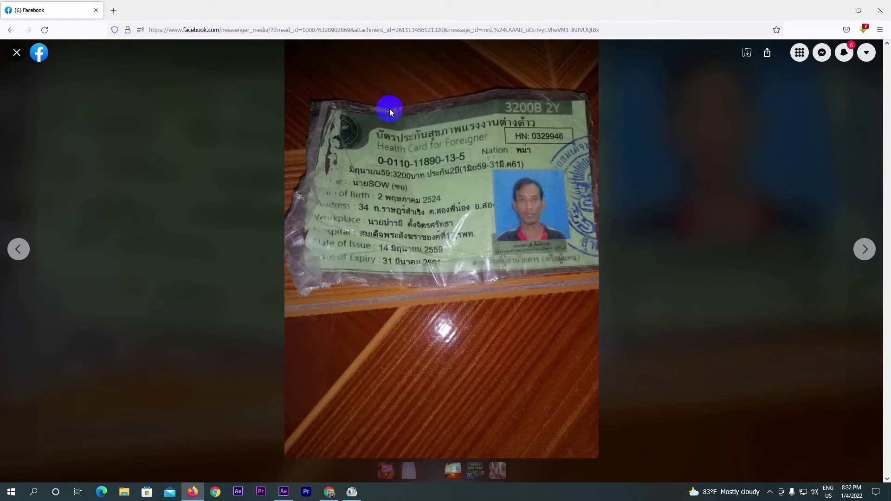
right_click(401, 130)
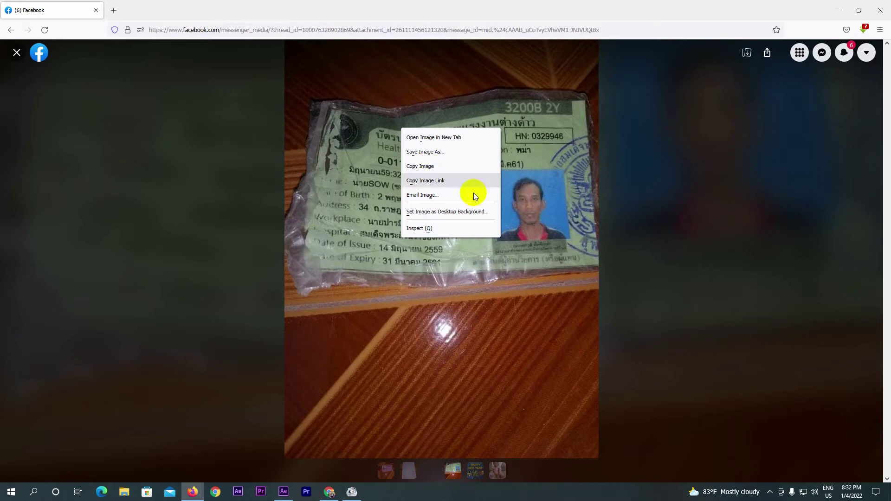
click(369, 166)
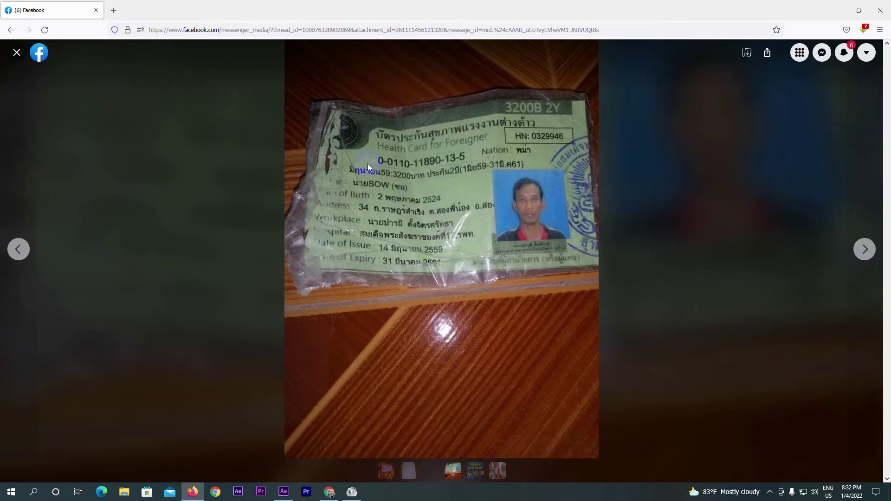
- Save the health card photo as '1' into a new Desktop folder, New folder (9)
right_click(369, 164)
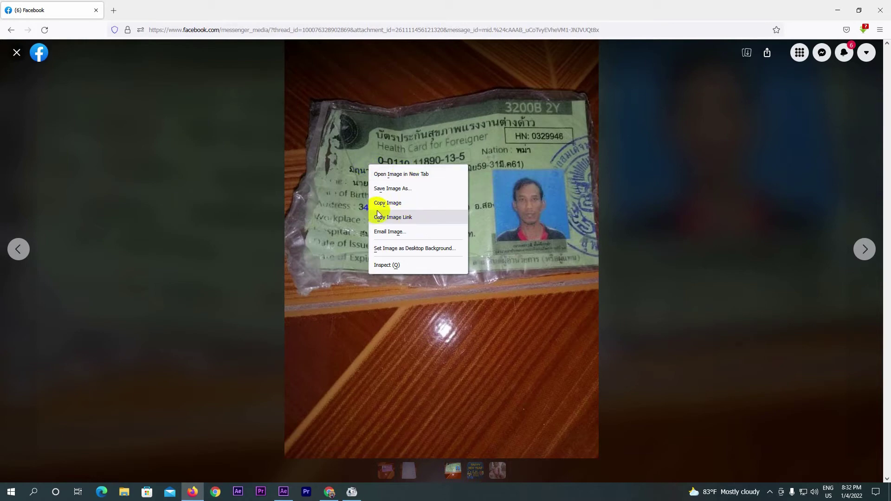
click(393, 189)
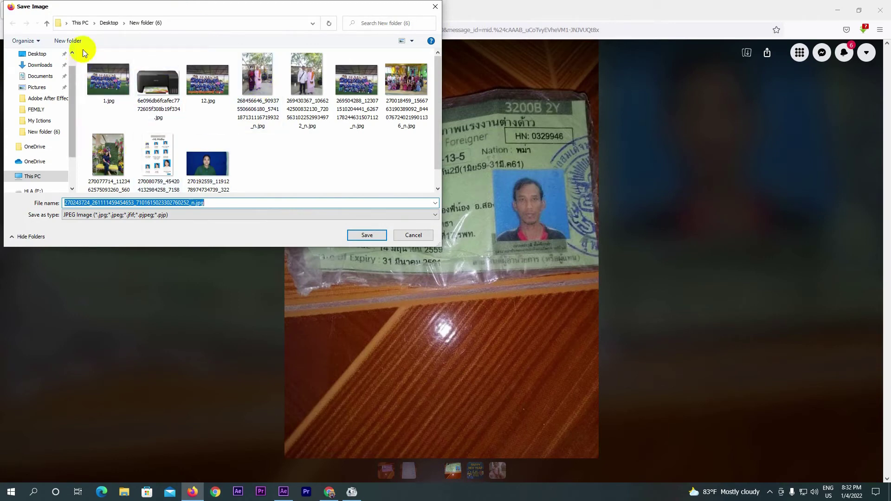
drag(72, 79, 70, 59)
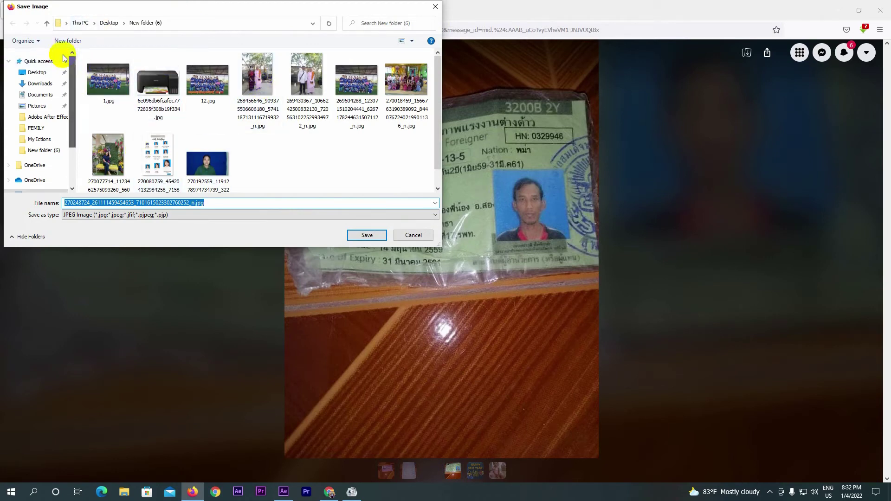
click(28, 74)
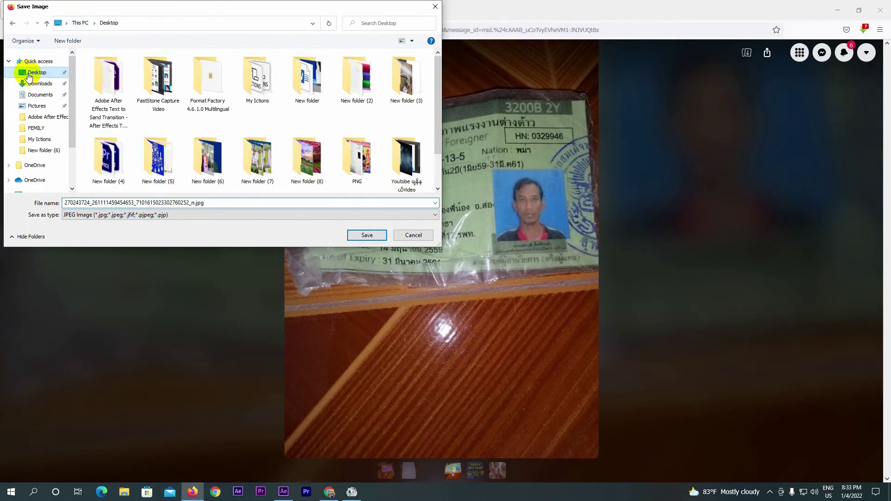
click(74, 41)
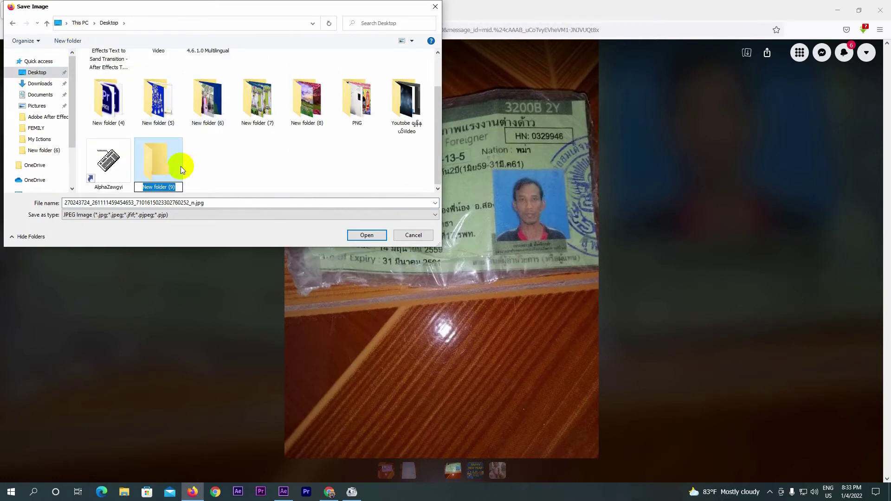
double_click(155, 163)
click(214, 203)
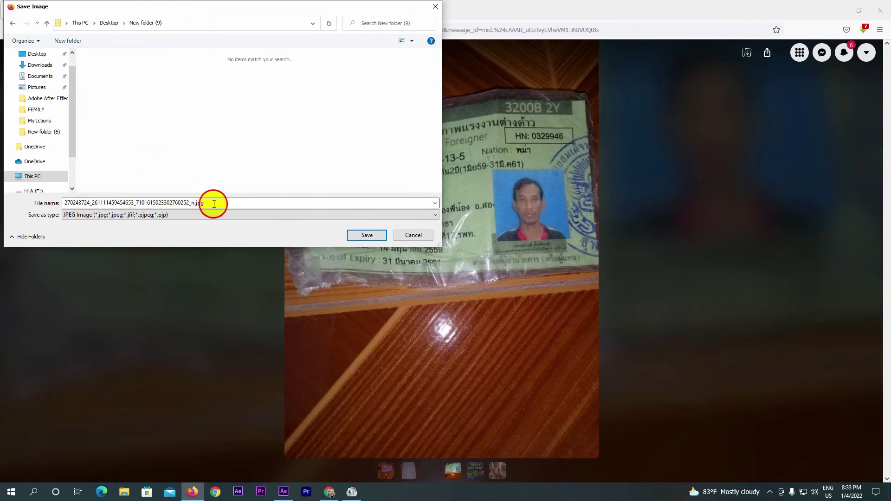
double_click(214, 204)
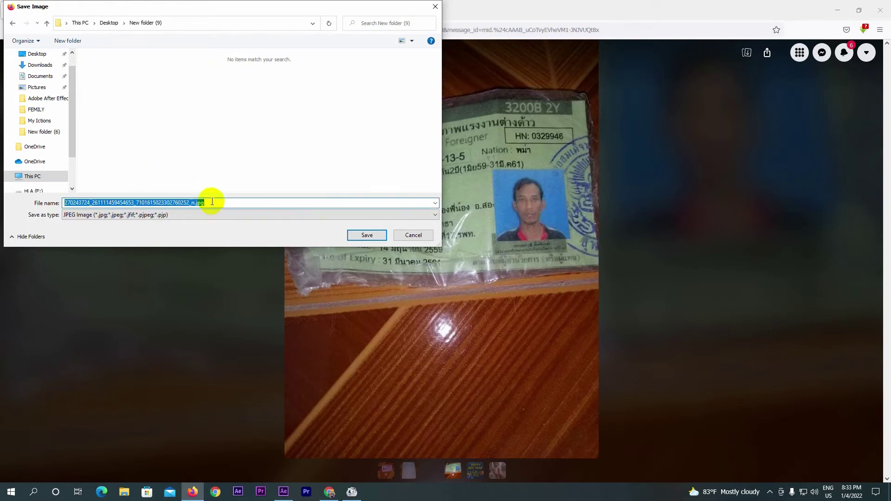
text(1)
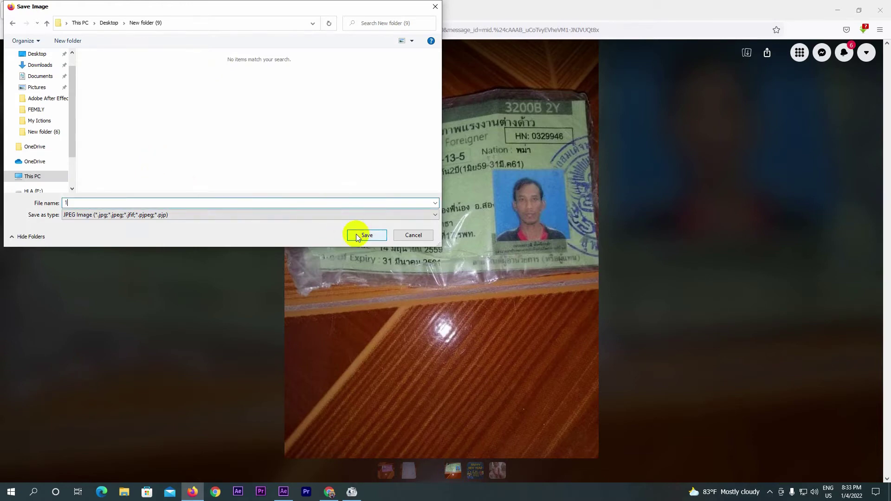
click(358, 236)
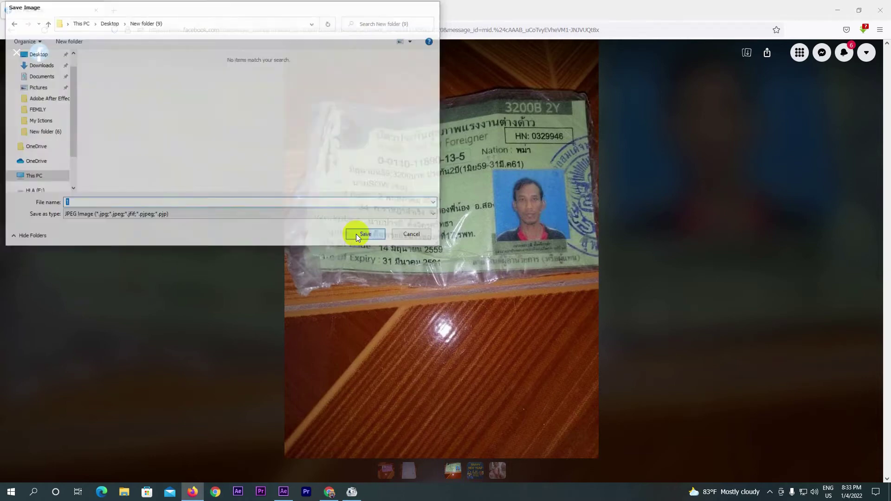
- Save the receipt photo as '2' into New folder (9)
click(411, 473)
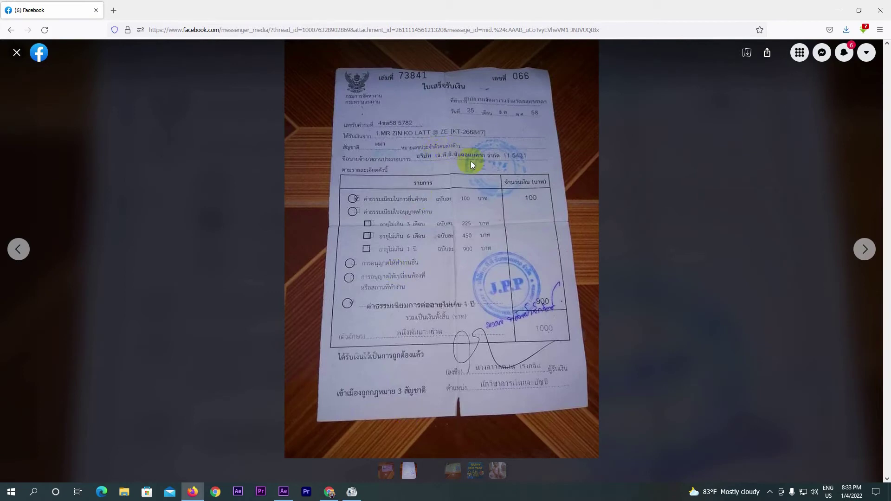
right_click(467, 191)
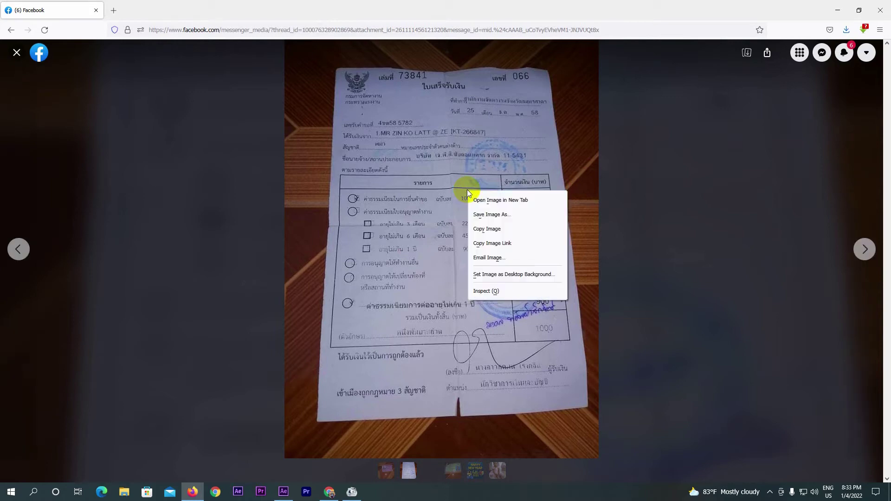
click(484, 215)
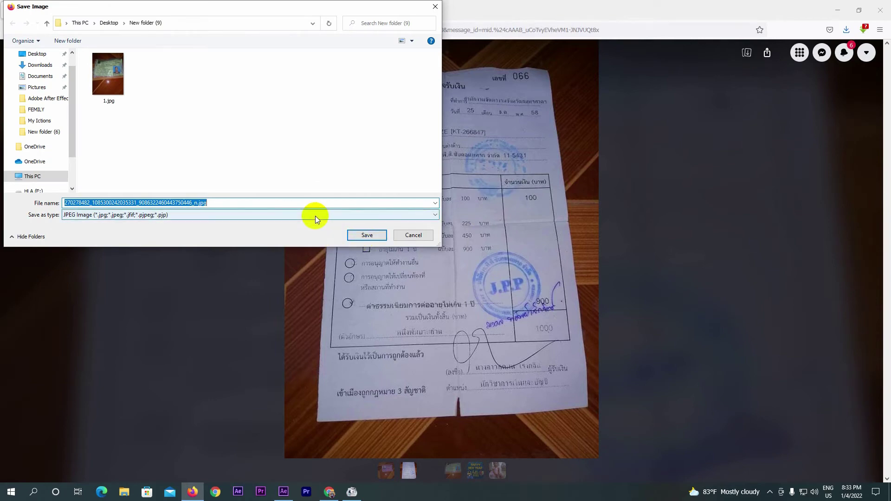
text(2)
click(367, 236)
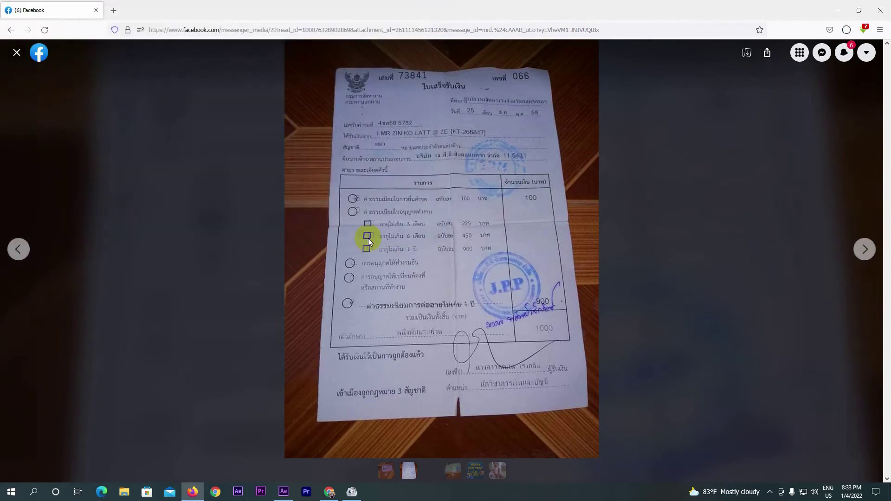
- Save the Thai ID card photo into New folder (9) and close the browser
click(449, 474)
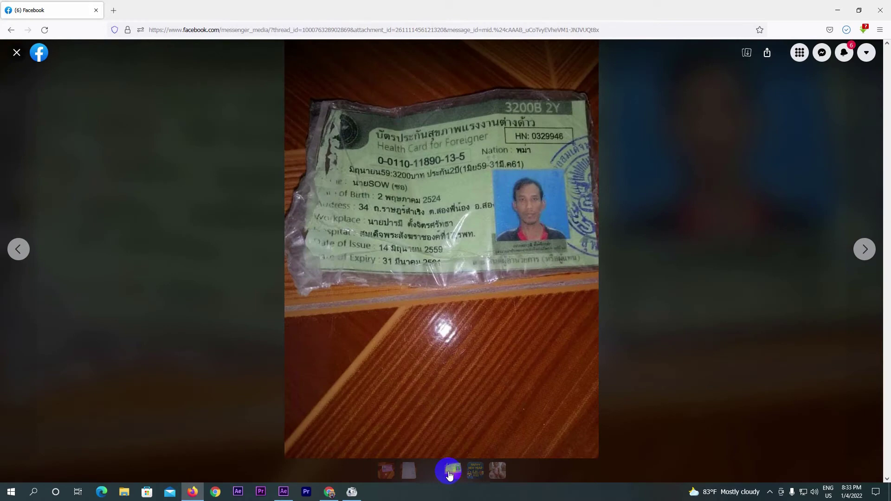
click(474, 474)
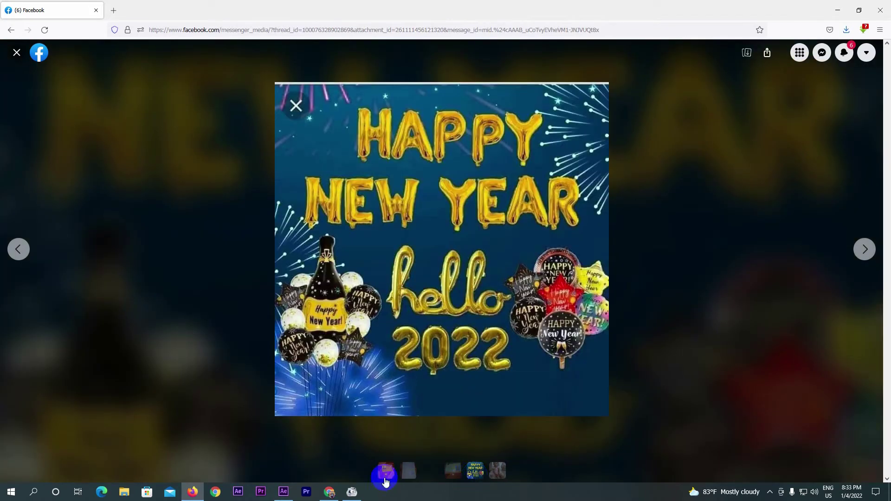
click(385, 474)
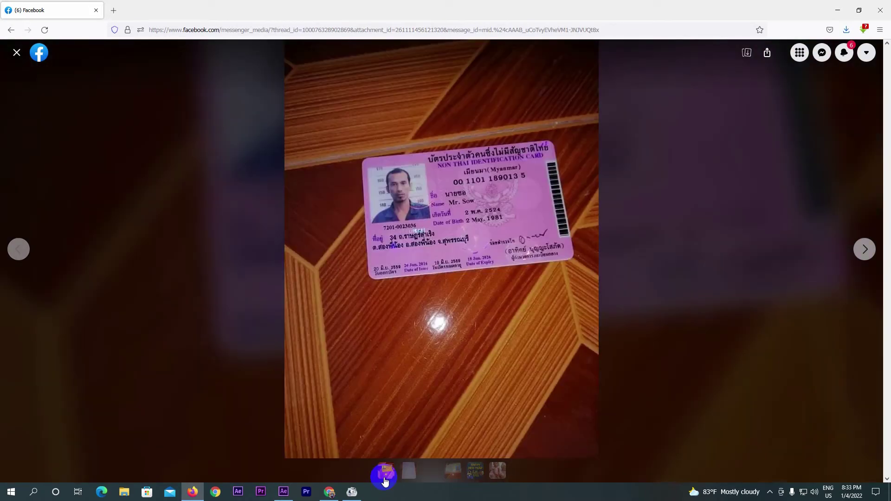
right_click(422, 202)
click(434, 223)
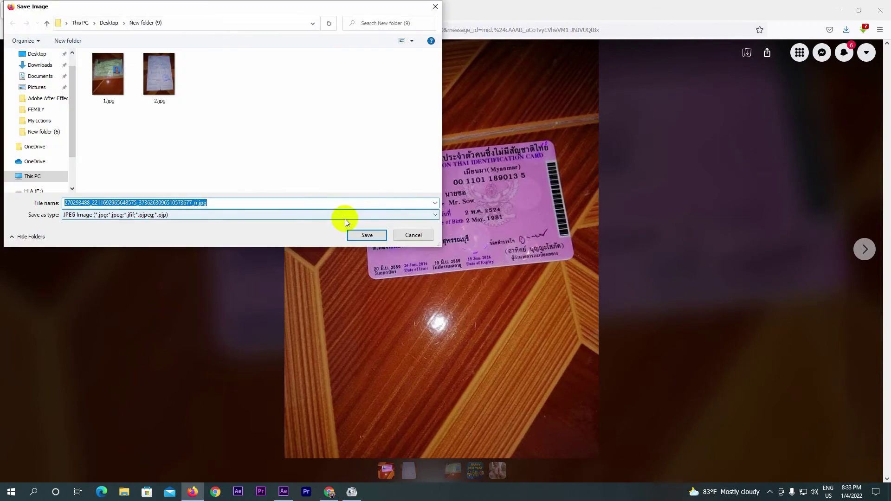
click(358, 234)
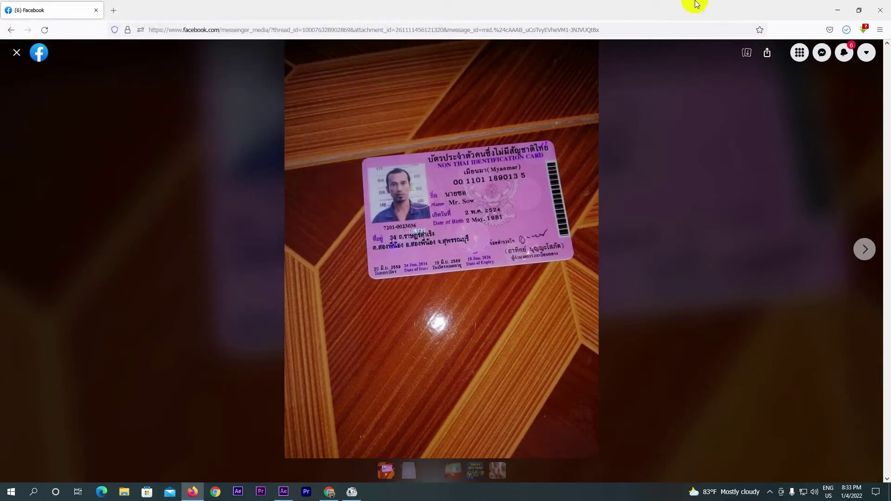
click(880, 10)
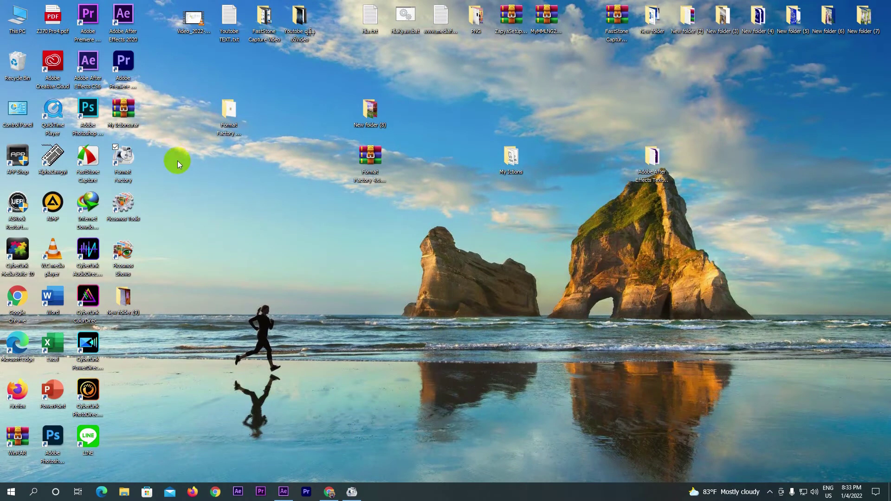
- View New folder (9)'s three photos as extra-large thumbnails, close it, and launch Photoshop
double_click(123, 297)
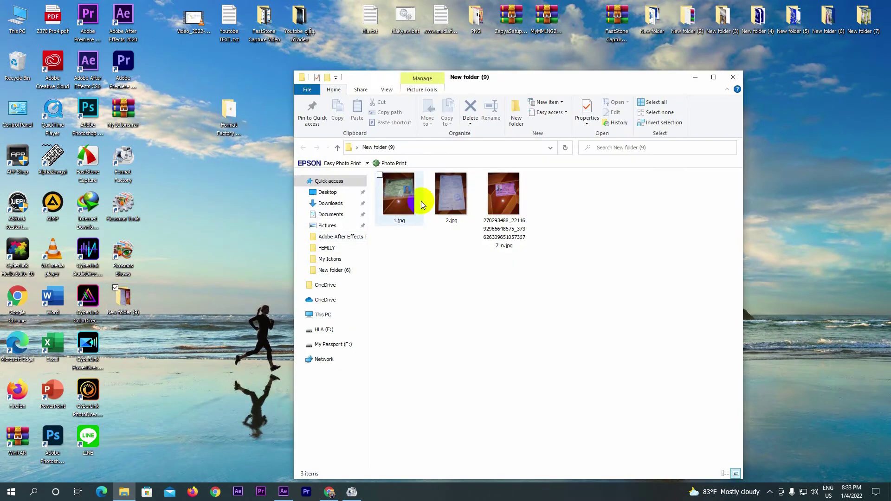
click(385, 90)
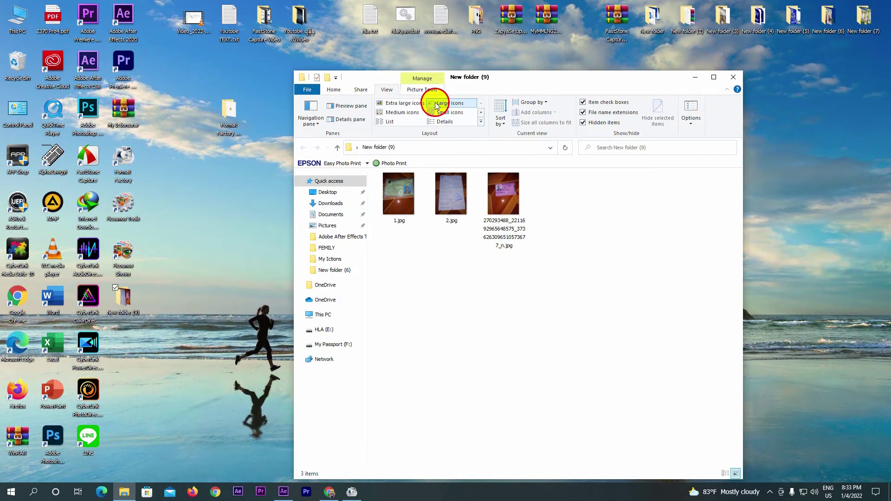
click(412, 104)
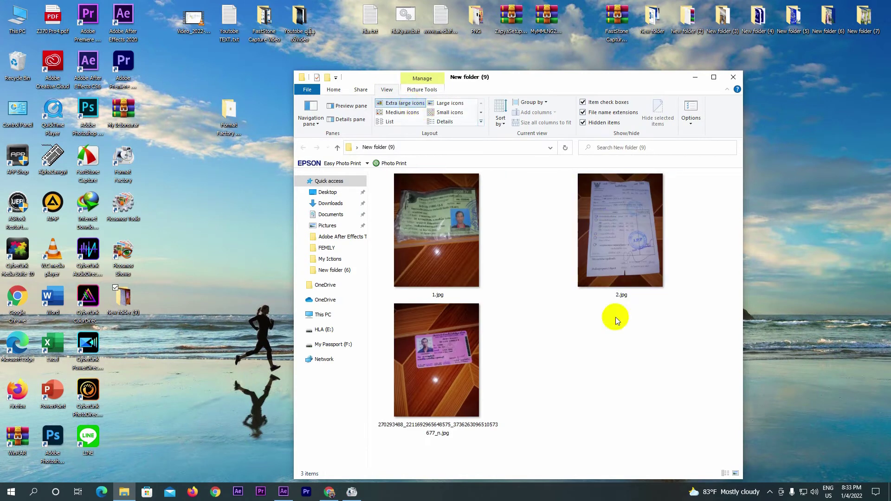
click(468, 258)
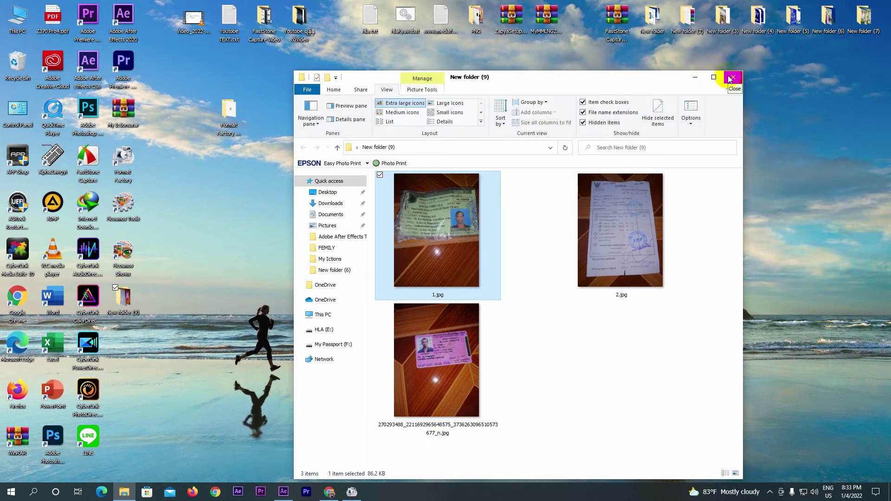
click(732, 77)
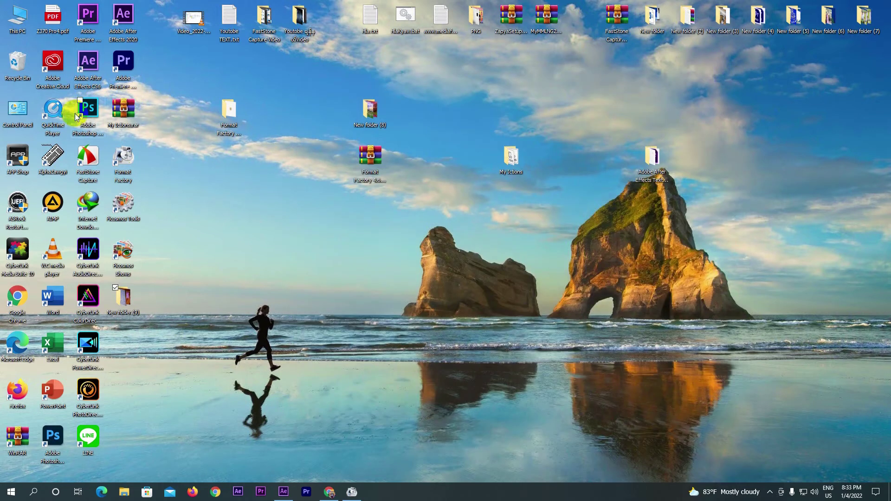
double_click(89, 114)
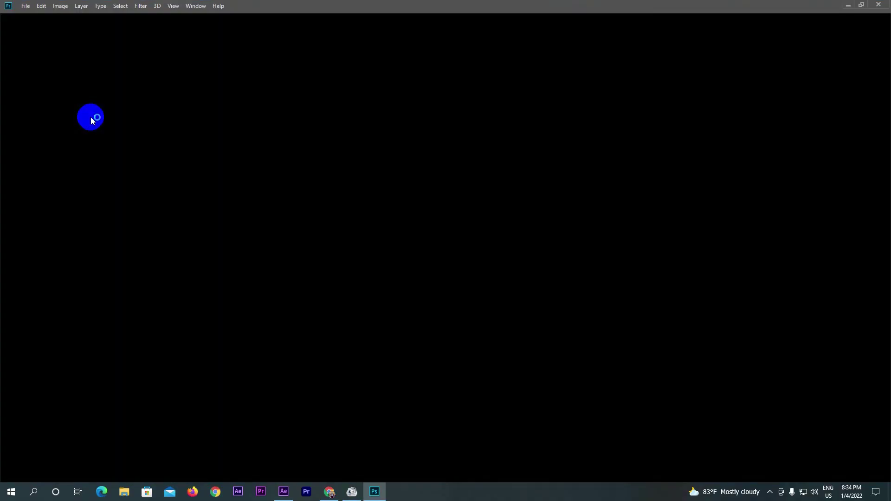
- Use File > Open to multi-select the three JPGs in Desktop\New folder (9) and open them
click(25, 6)
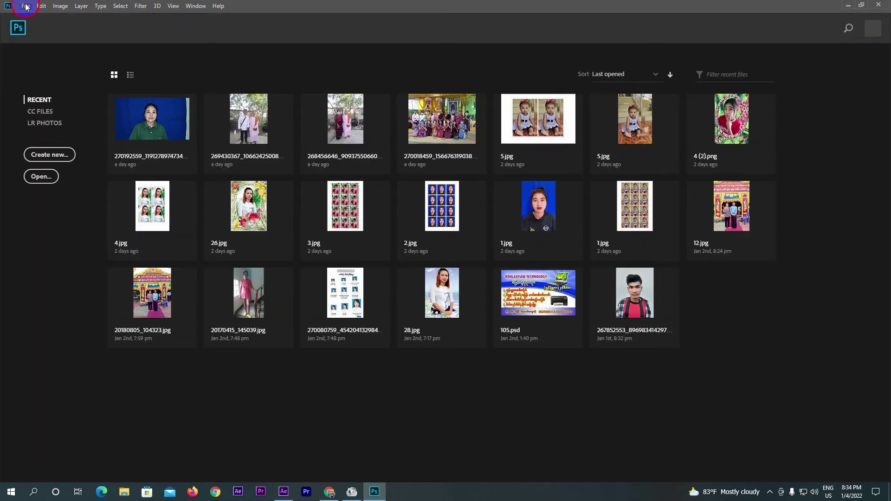
click(26, 6)
click(32, 27)
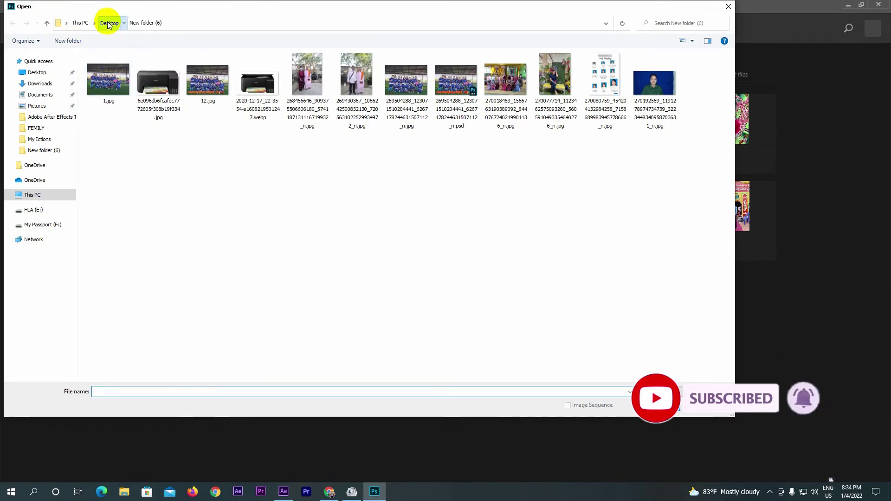
click(108, 24)
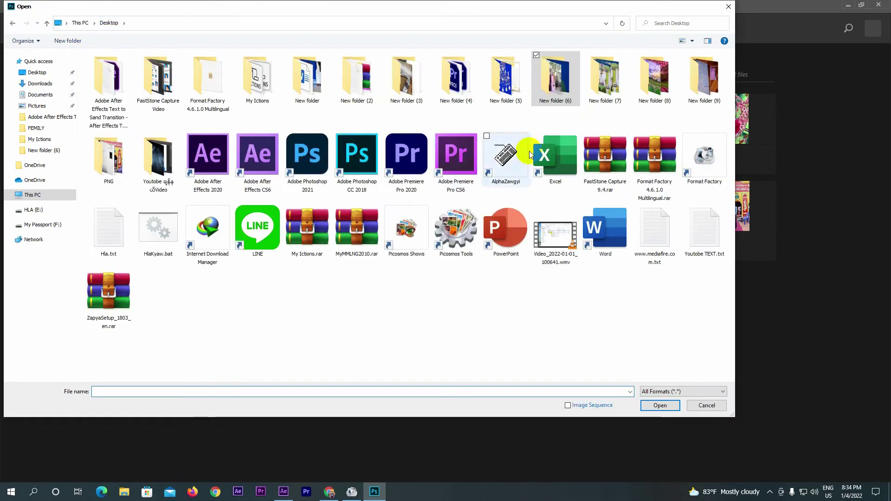
double_click(713, 80)
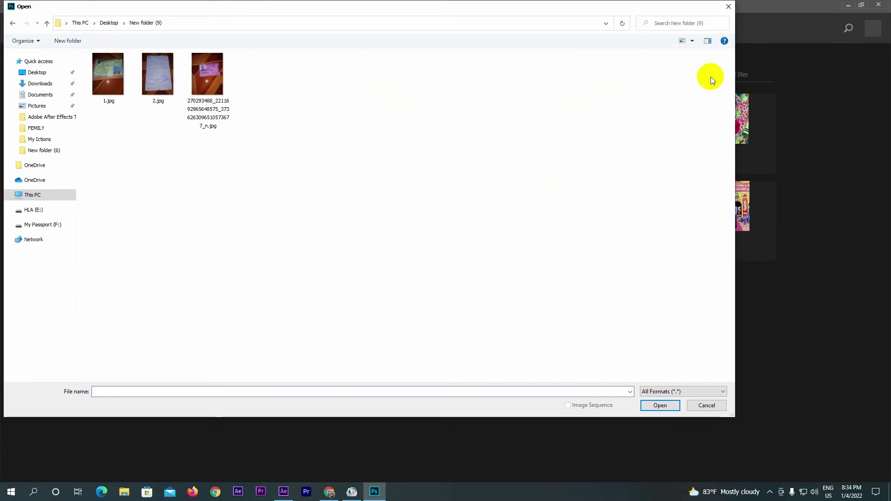
drag(281, 112, 25, 78)
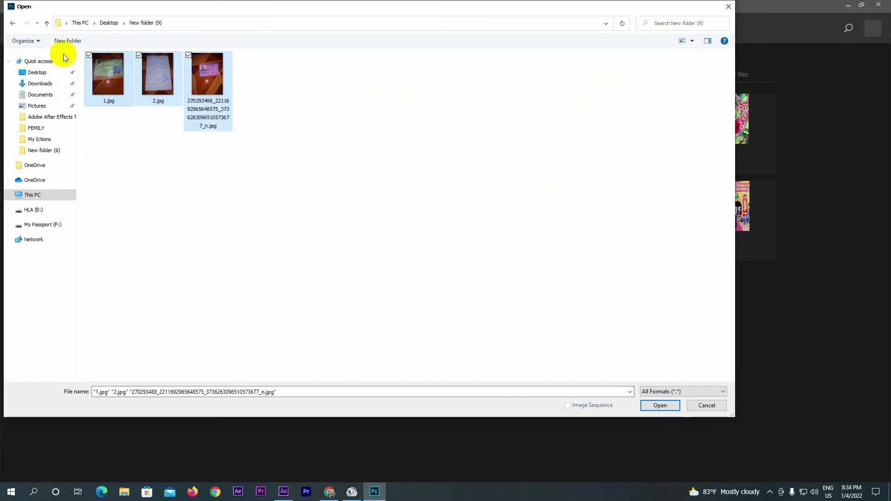
click(644, 409)
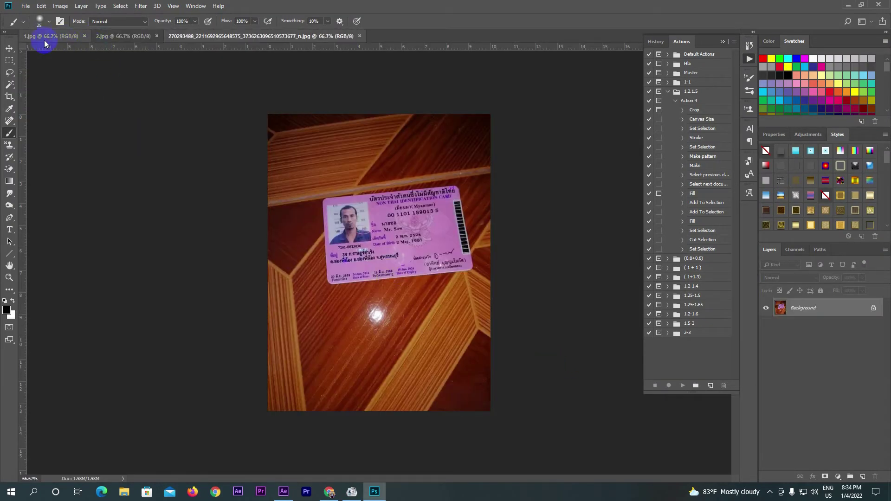
- Review the 1.jpg, 2.jpg and ID-card tabs, close all three documents, then quit Photoshop
click(46, 36)
click(122, 36)
click(199, 37)
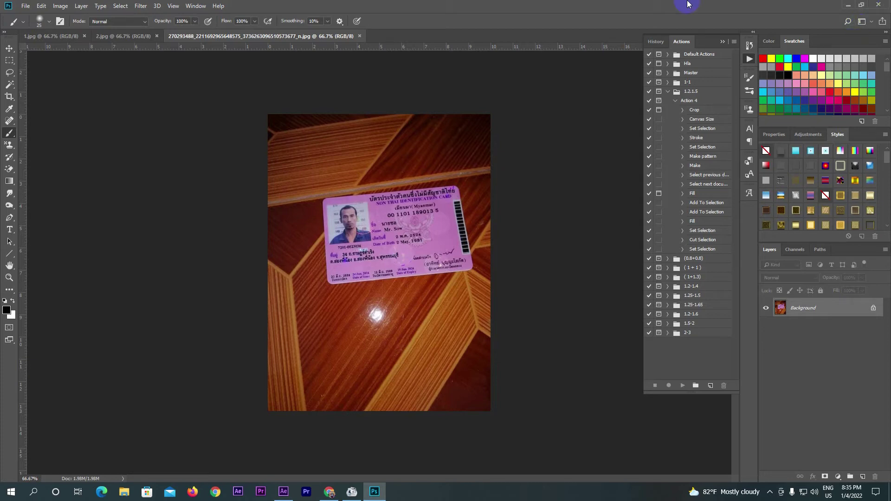
click(358, 37)
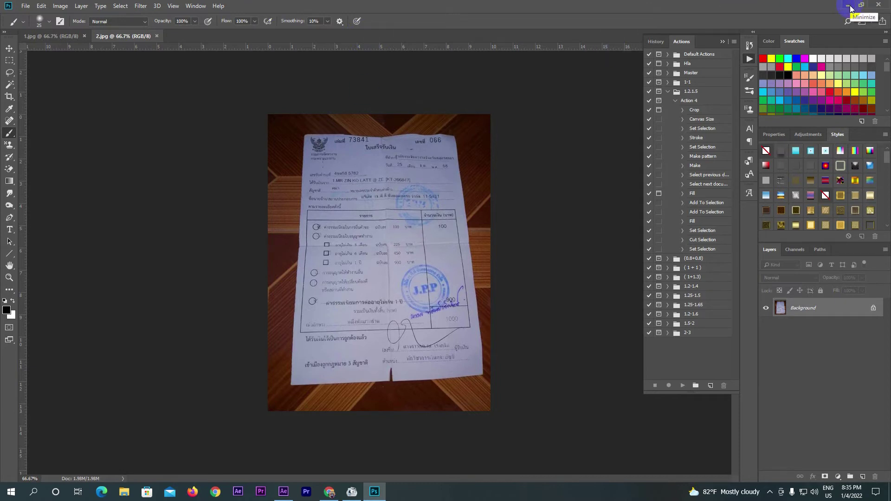
click(157, 37)
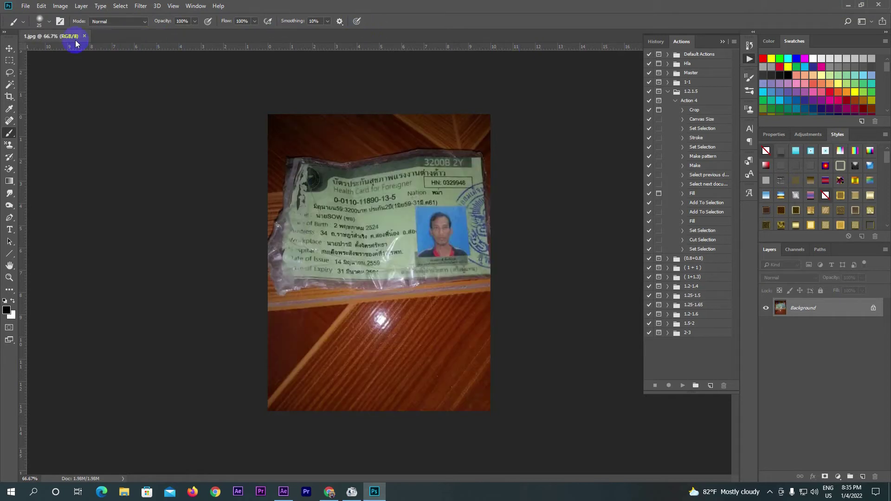
click(82, 36)
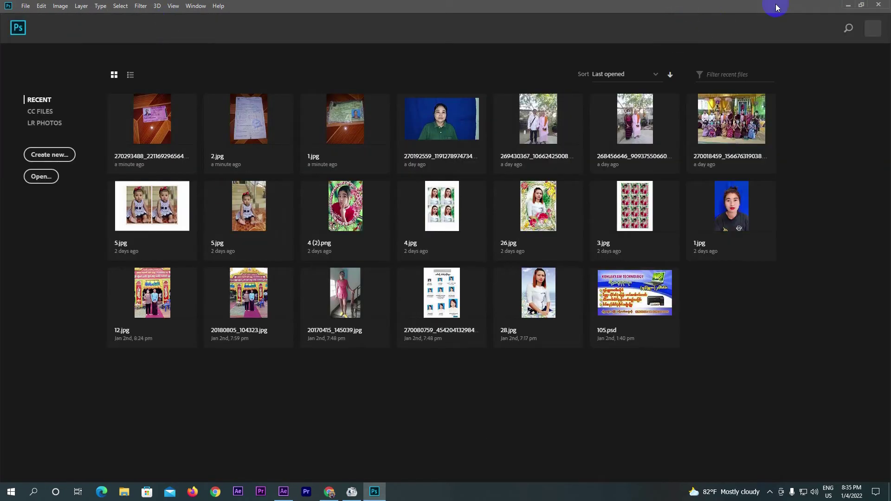
click(879, 5)
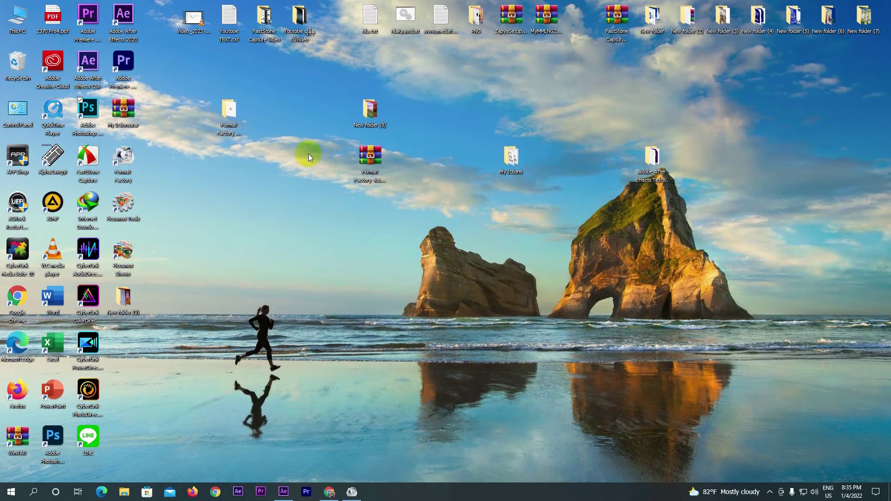
- Look through New folder (8), close it, then open New folder (9) with its three JPGs
double_click(370, 112)
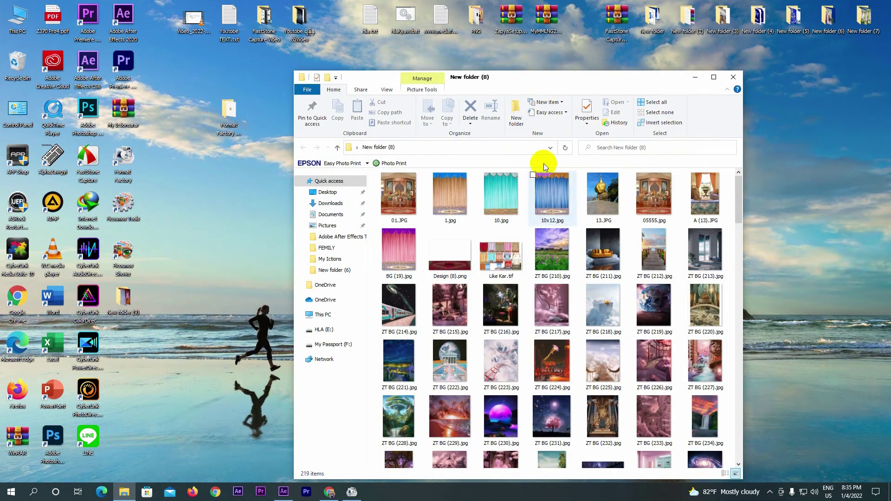
scroll(503, 211, down, 3)
scroll(503, 211, down, 3)
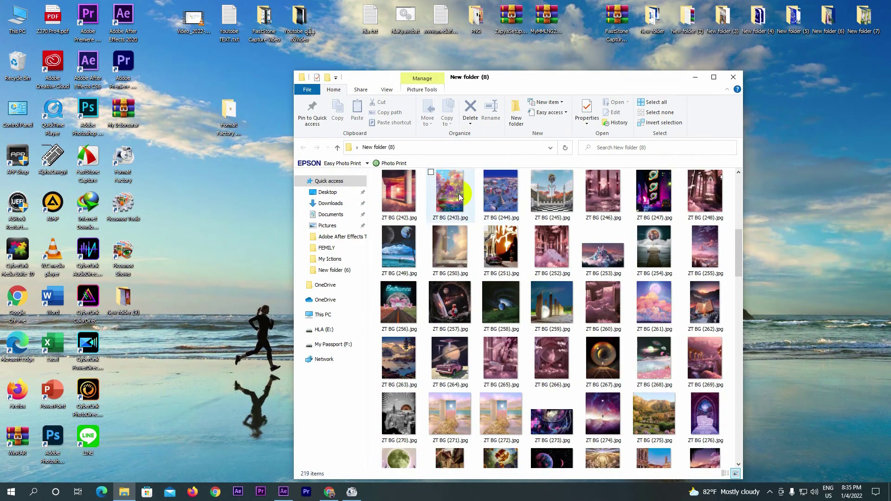
click(733, 77)
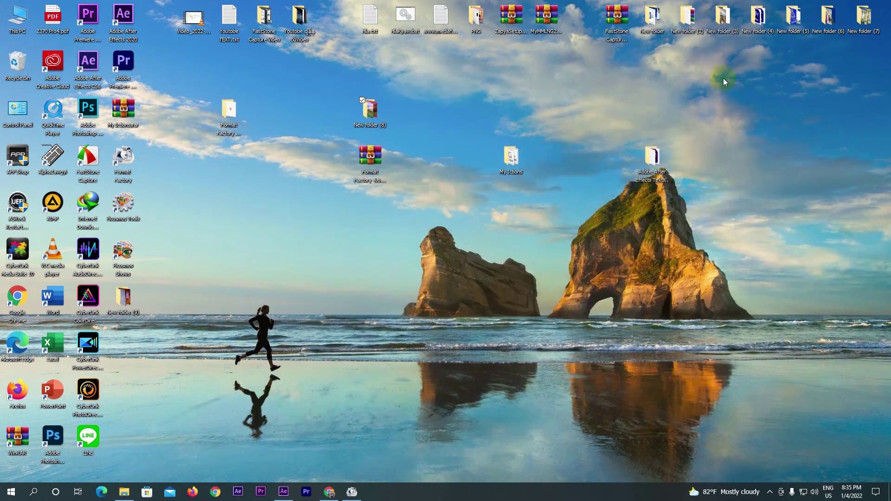
double_click(123, 297)
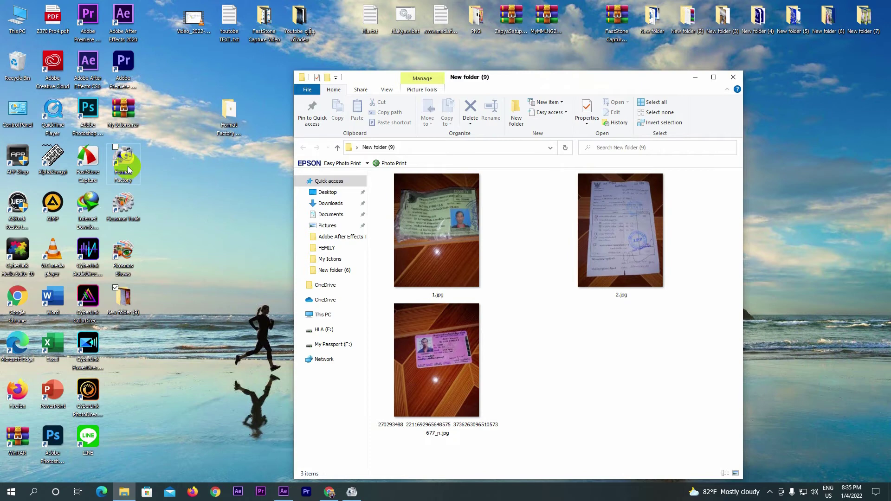
double_click(126, 168)
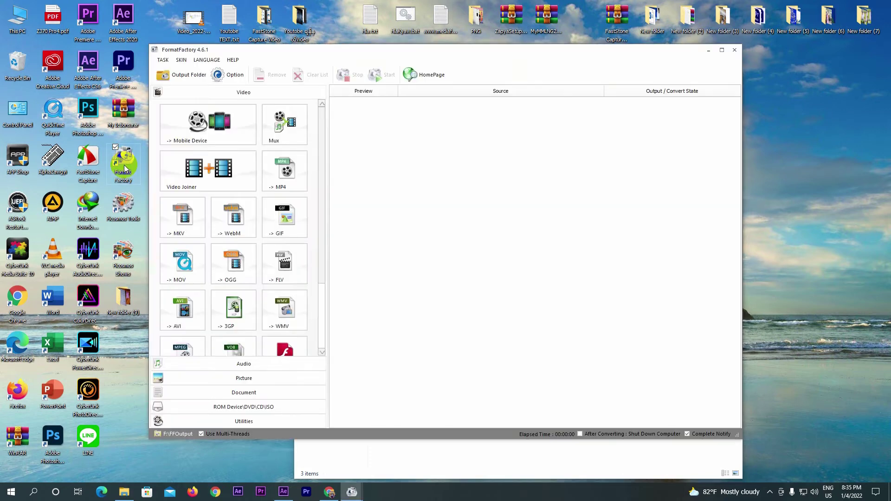
- Maximize the Format Factory window and bring up its Option dialog
click(722, 50)
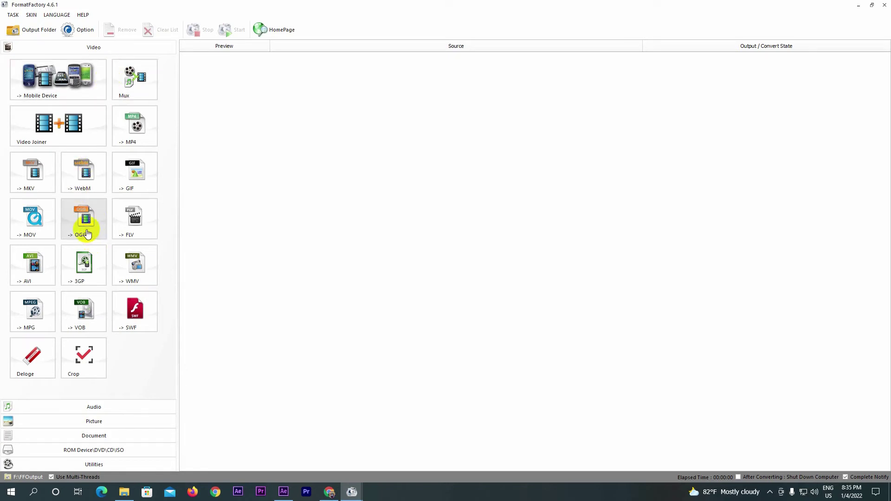
click(85, 32)
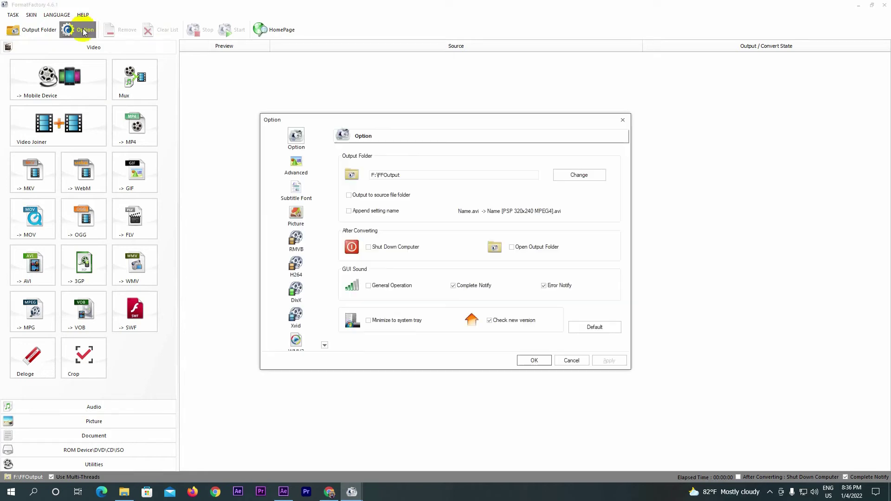
- Change the output folder from F:\FFOutput to Desktop > PNG, then apply and close the options
drag(442, 120, 435, 94)
click(568, 149)
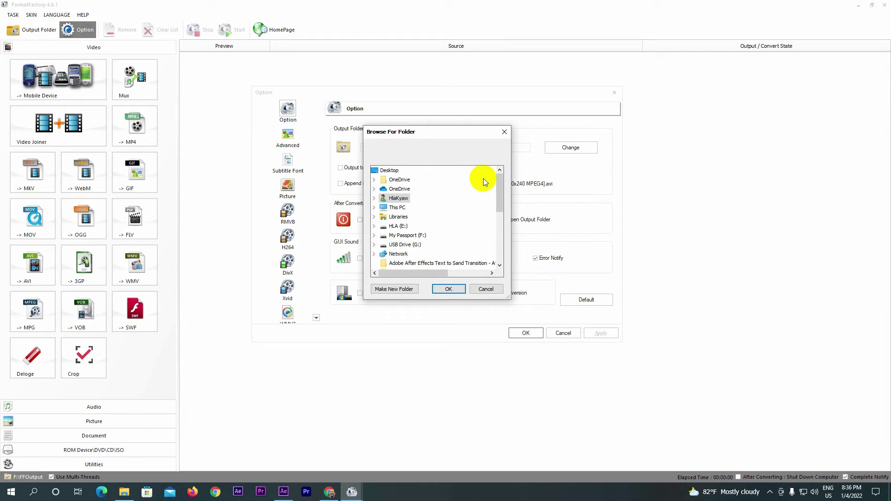
drag(501, 188, 488, 163)
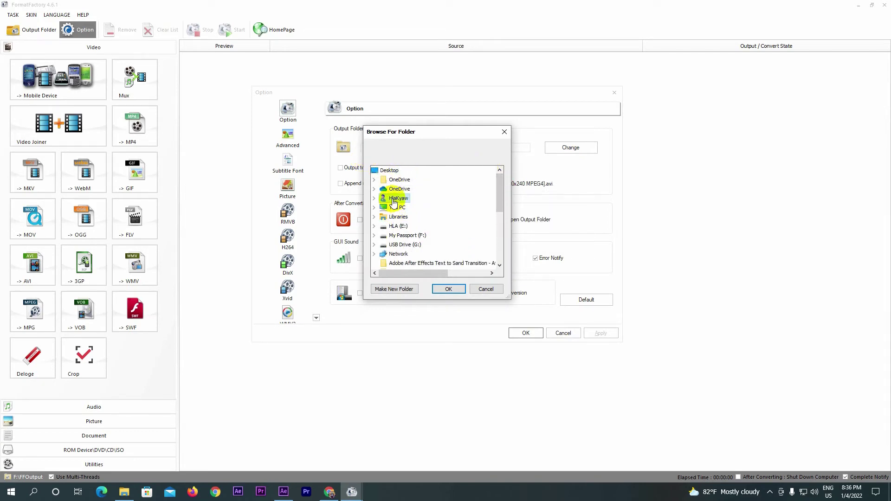
click(389, 171)
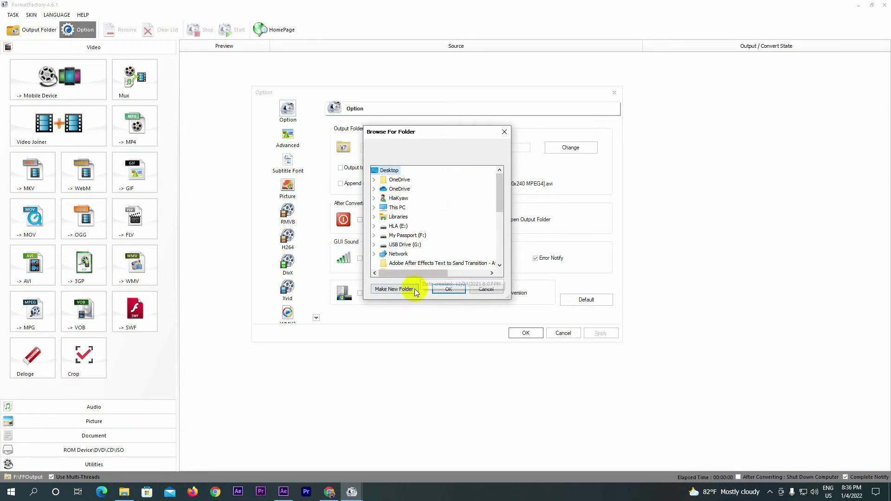
scroll(398, 209, down, 2)
scroll(408, 219, down, 2)
scroll(417, 229, down, 1)
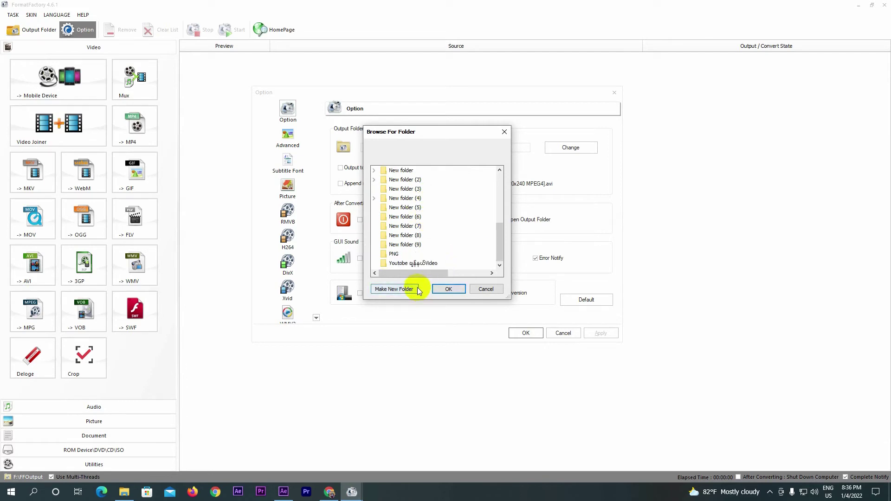
click(393, 254)
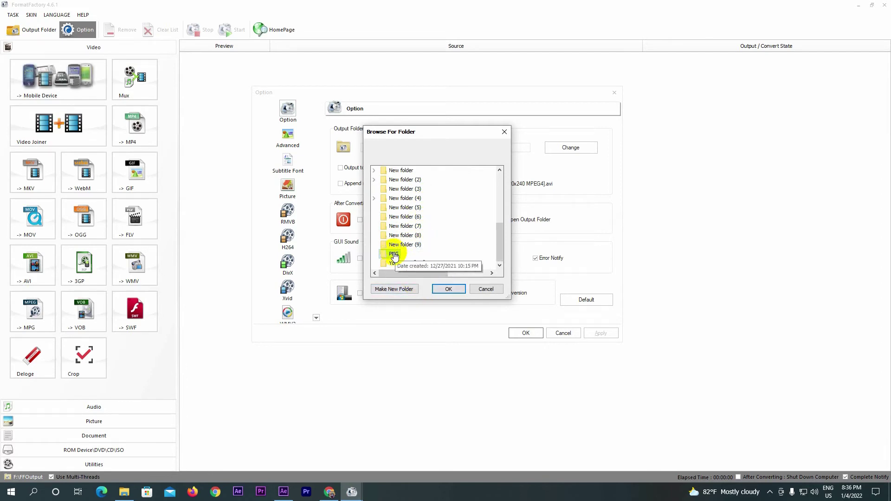
click(446, 291)
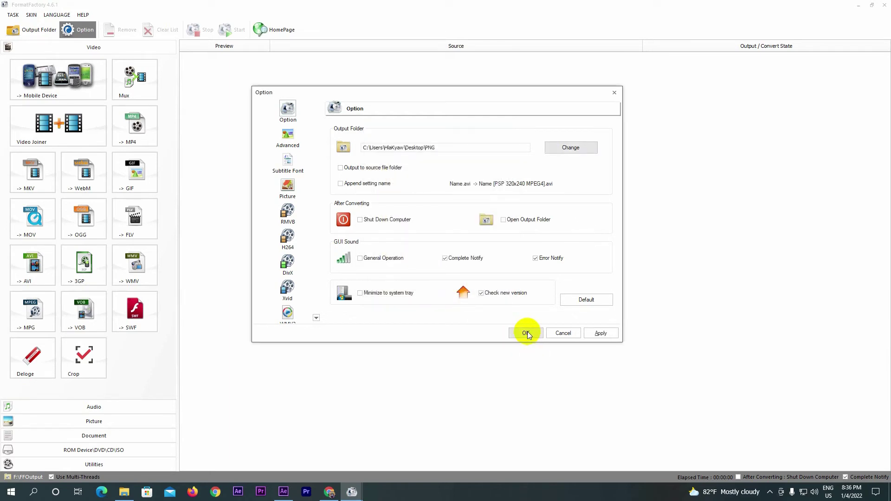
click(594, 333)
click(533, 333)
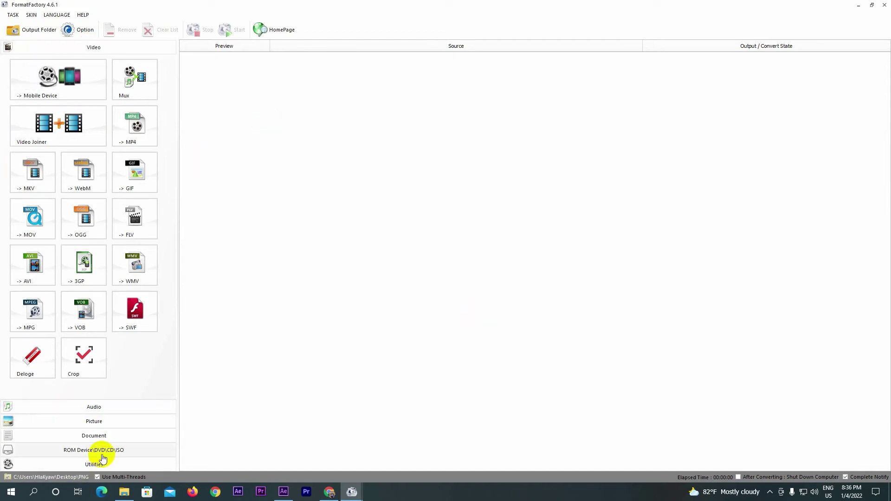
- Under Picture, open the -> PNG conversion task and begin adding source files
click(95, 422)
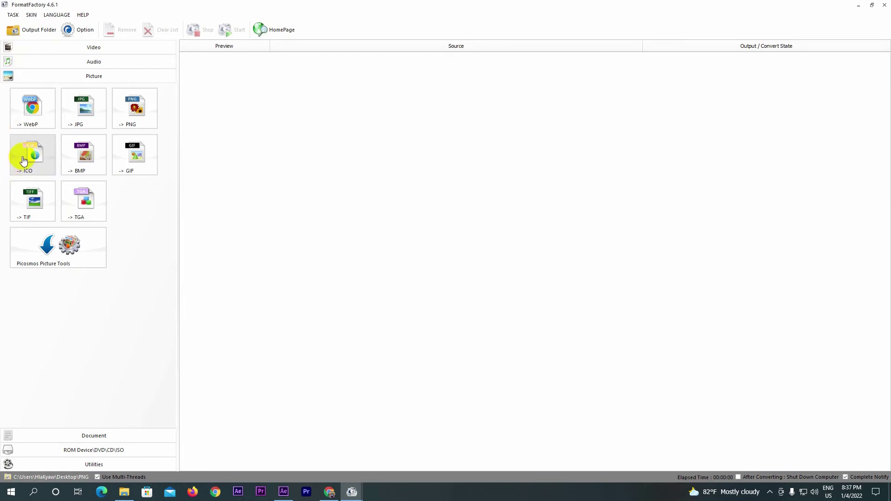
click(141, 115)
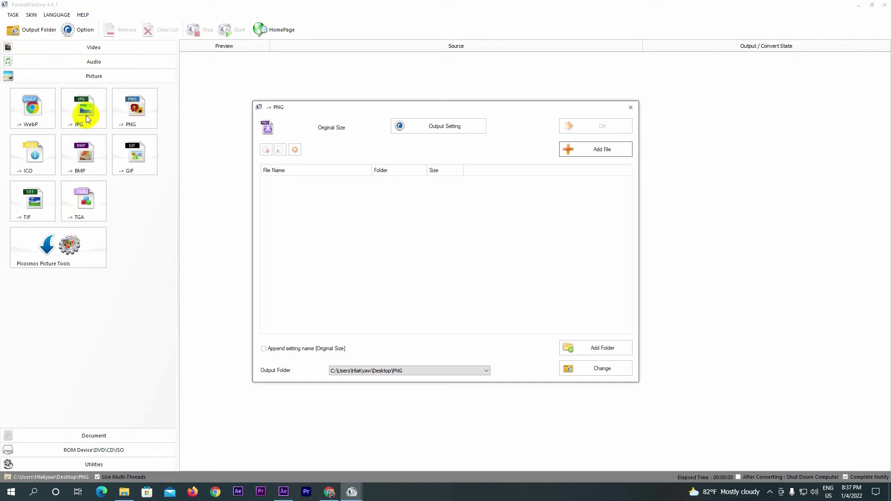
click(631, 108)
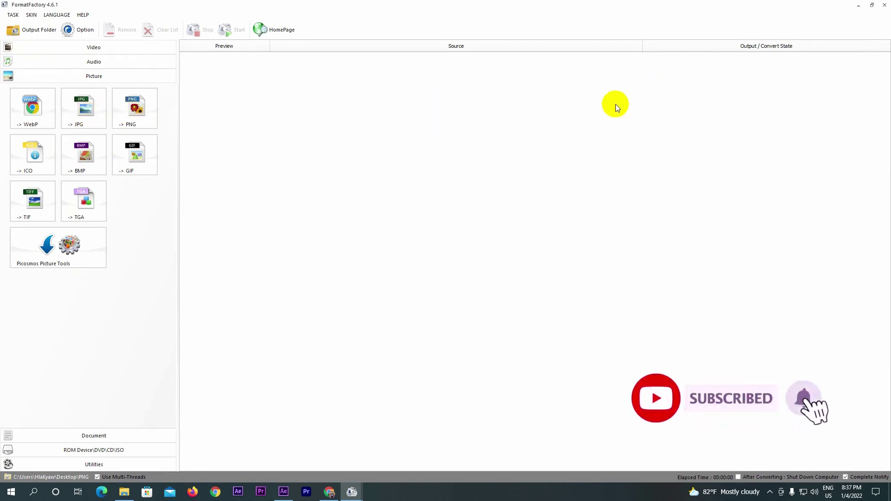
click(85, 115)
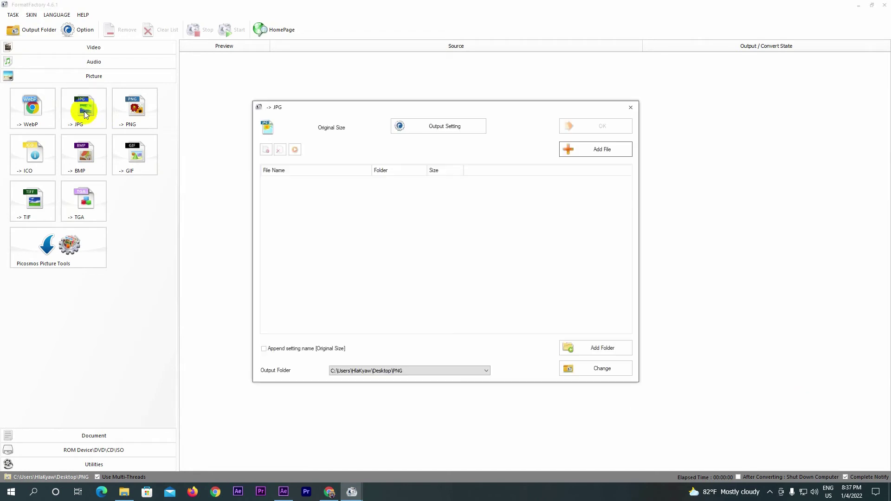
click(634, 107)
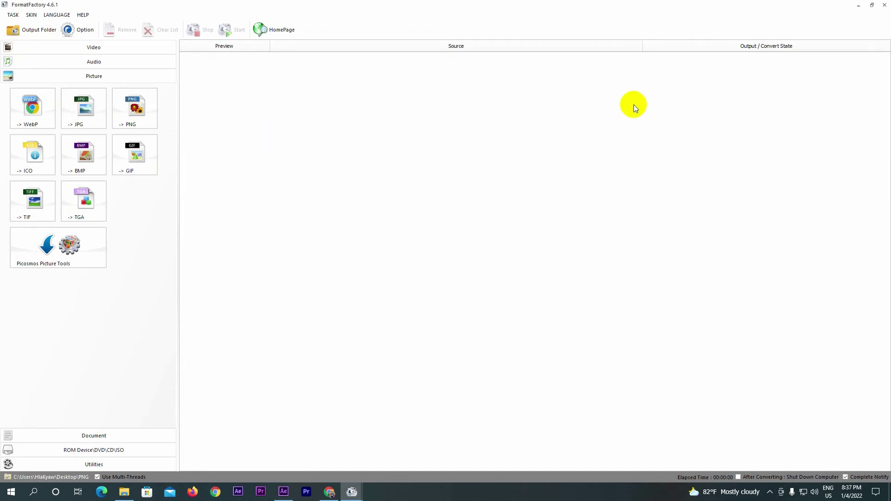
click(135, 111)
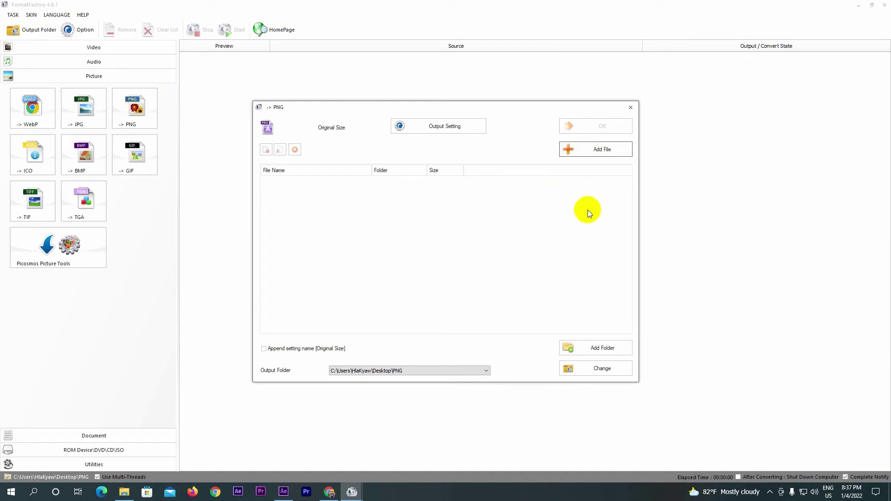
click(569, 150)
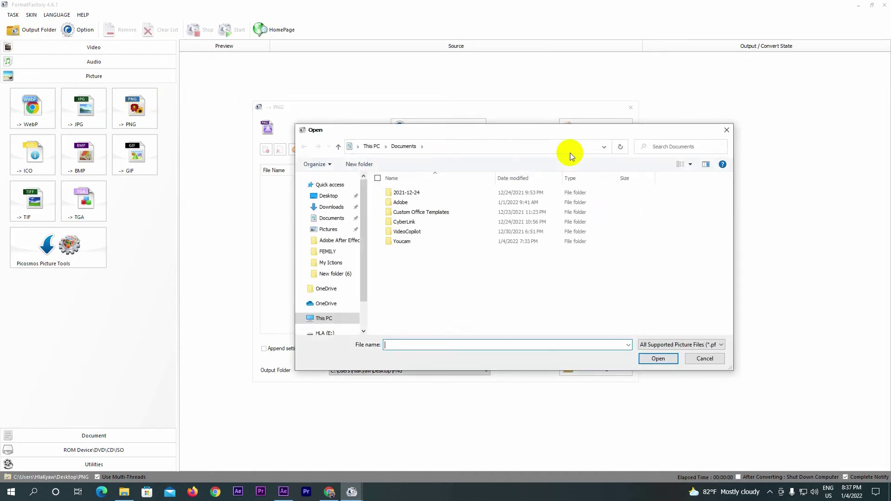
- Add the three JPG photos from Desktop > New folder (9) to the PNG task
mouse_move(331, 230)
click(328, 197)
scroll(533, 227, down, 1)
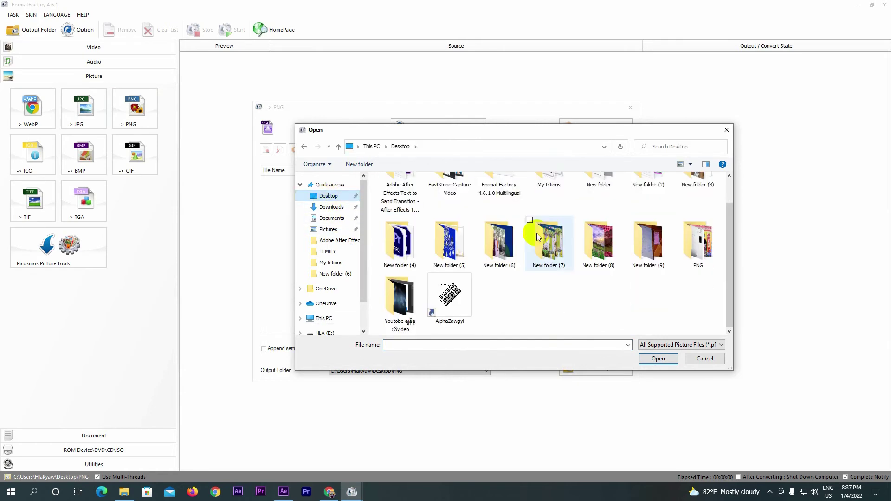
double_click(648, 241)
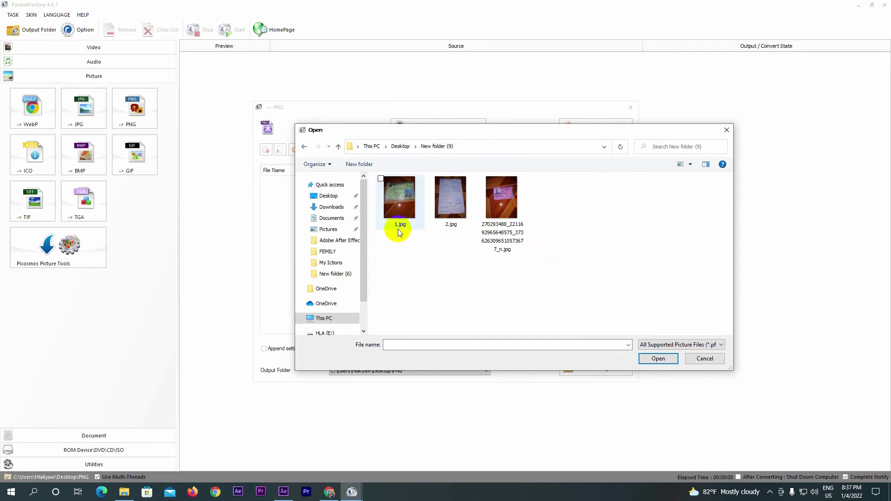
drag(551, 217, 378, 219)
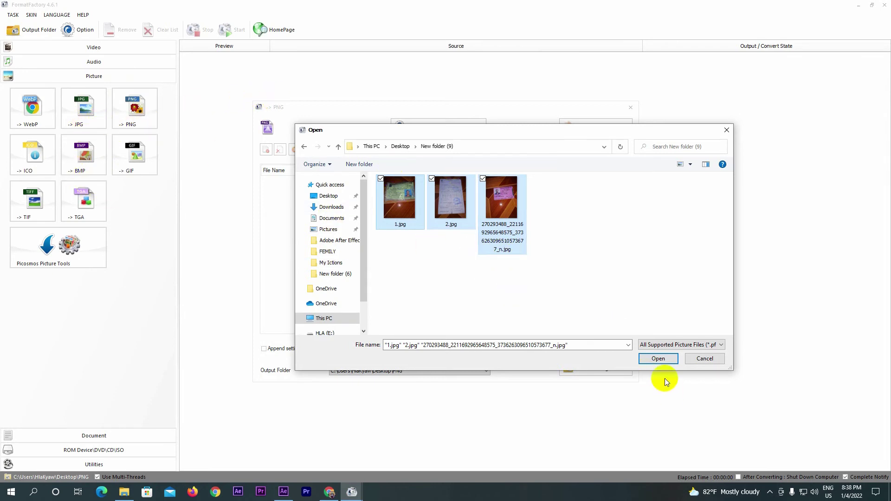
click(657, 358)
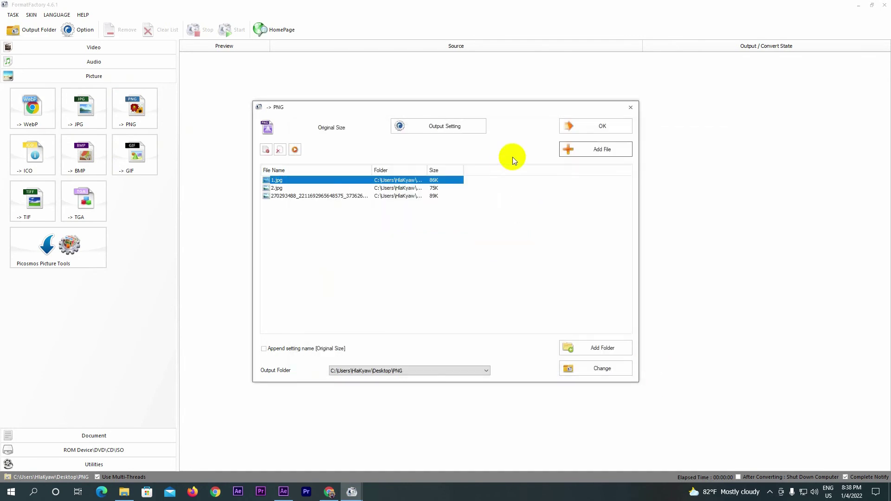
- Add 01.JPG, 1.jpg, 10.jpg and 10x12.jpg from New folder (8), then confirm the task
click(586, 149)
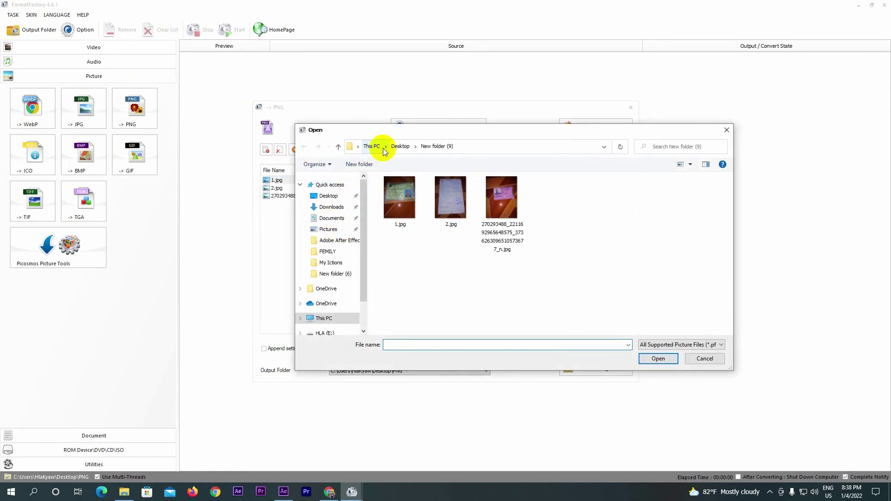
click(399, 147)
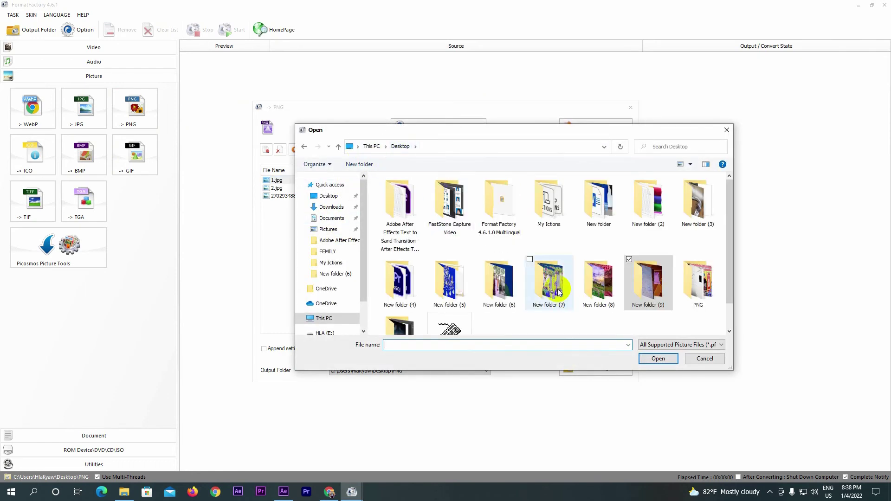
double_click(599, 282)
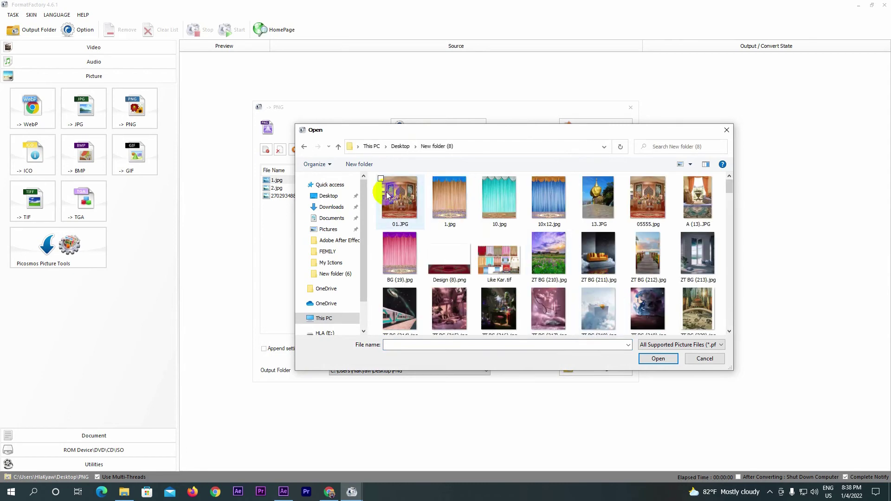
drag(369, 197, 547, 228)
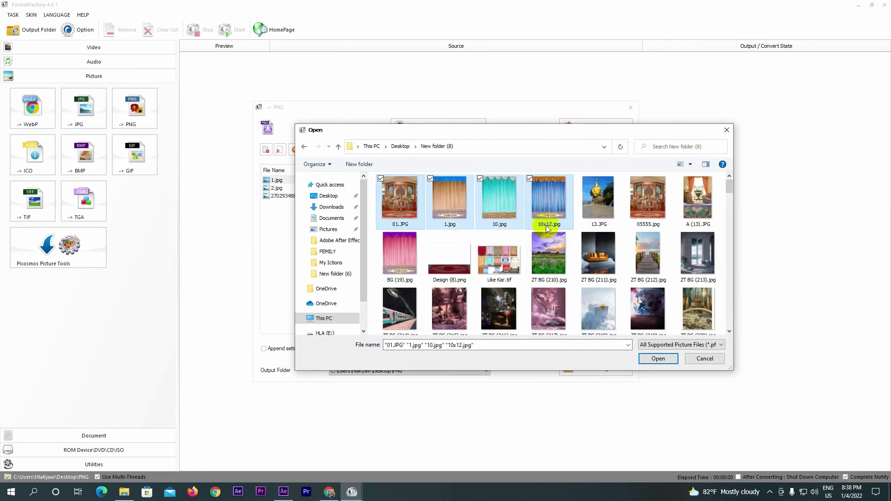
click(657, 359)
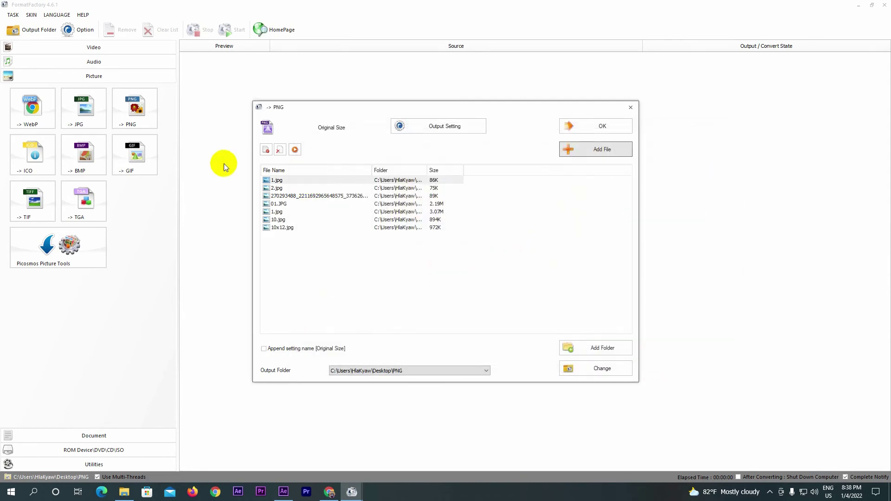
click(582, 125)
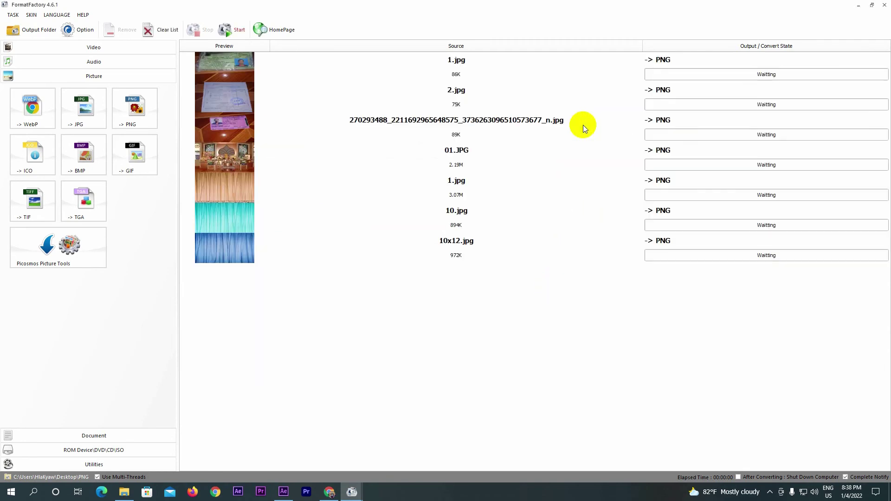
- Convert all seven queued photos to PNG, then close Format Factory
click(236, 27)
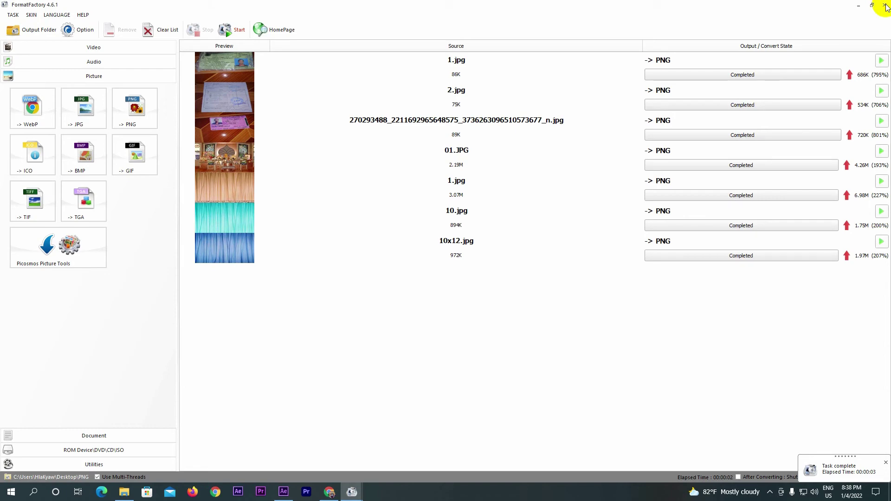
click(885, 5)
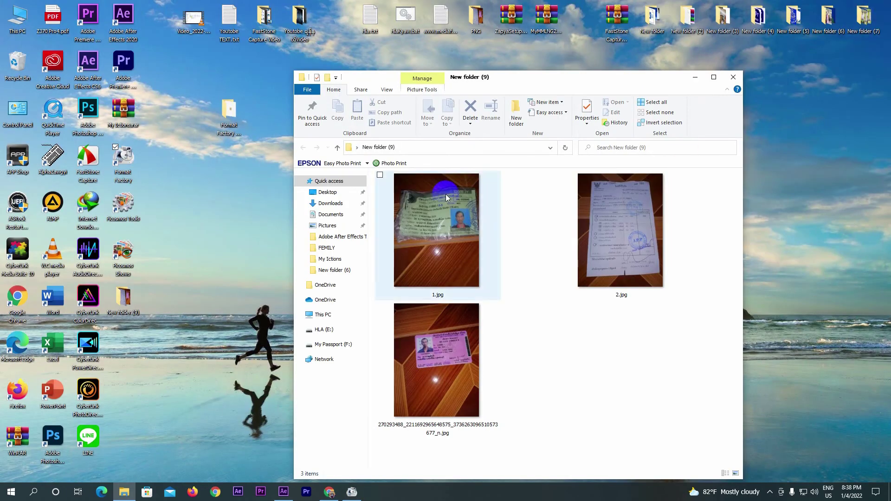
- Close New folder (9), review the converted files like 2.png in the desktop PNG folder, then close it
click(734, 78)
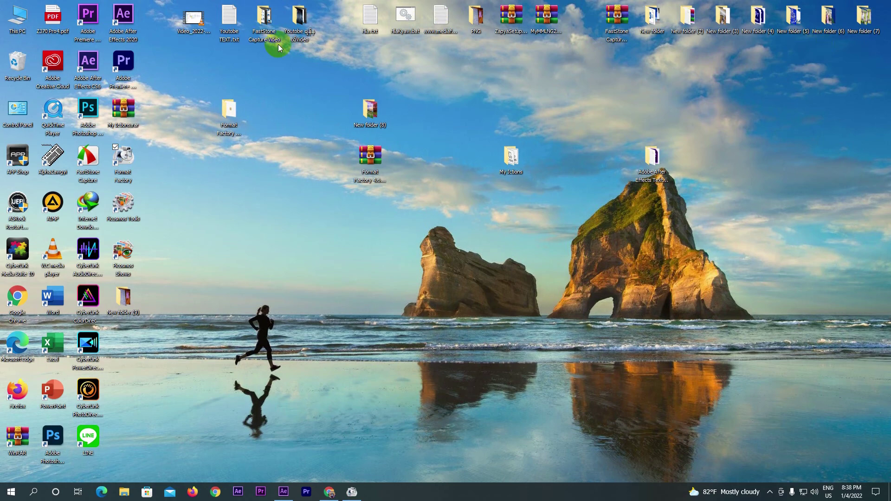
mouse_move(652, 21)
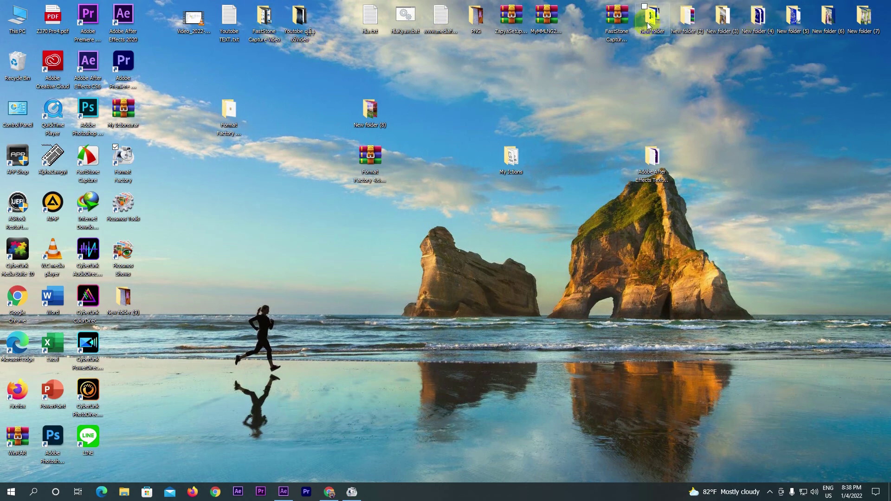
double_click(473, 22)
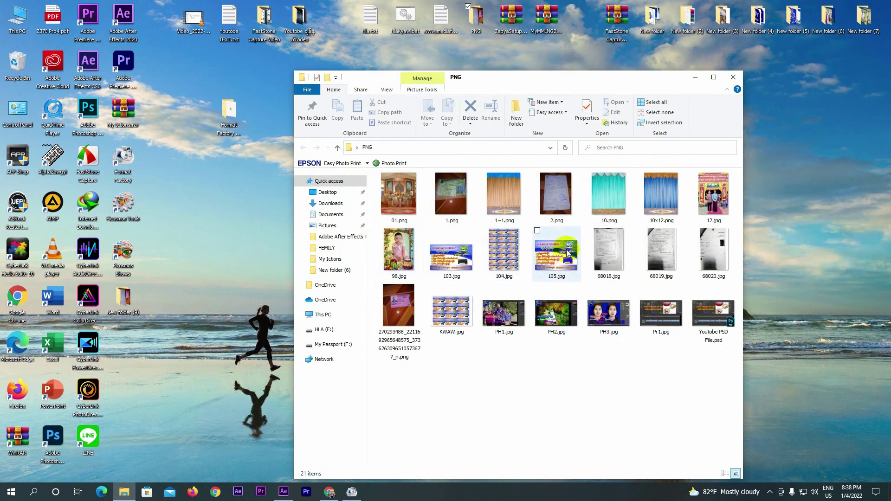
click(403, 322)
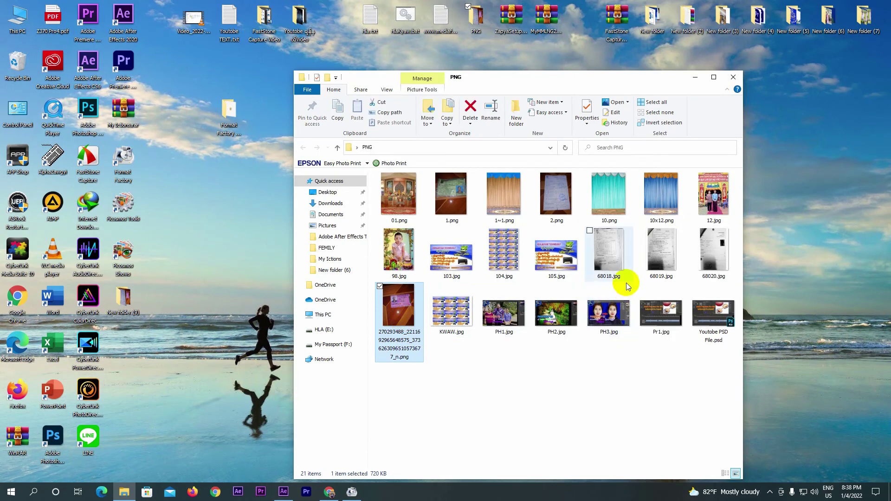
click(609, 254)
click(662, 251)
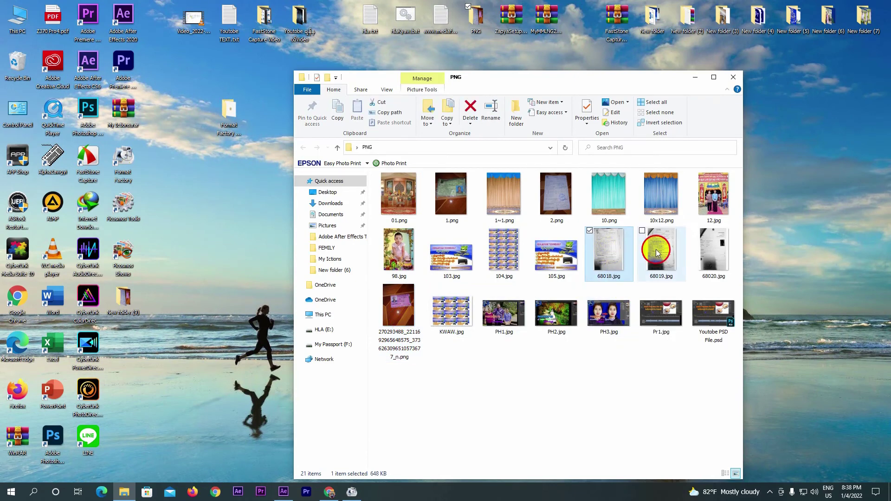
click(713, 251)
click(452, 195)
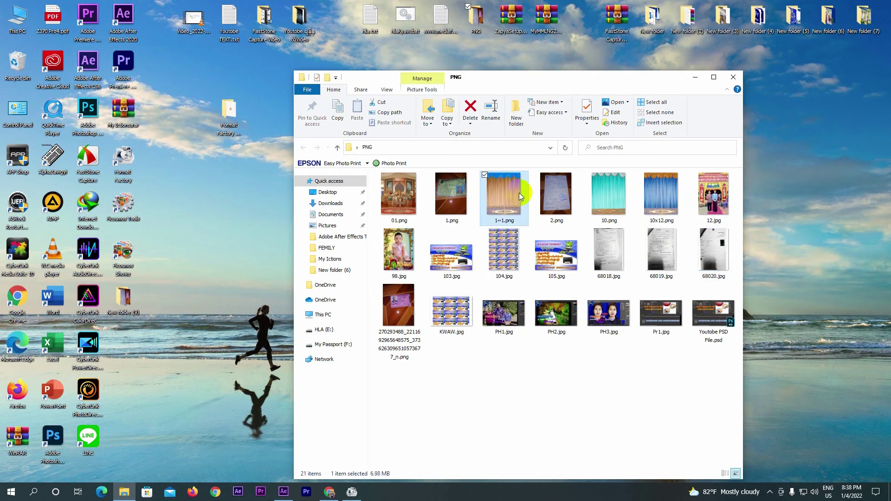
click(545, 195)
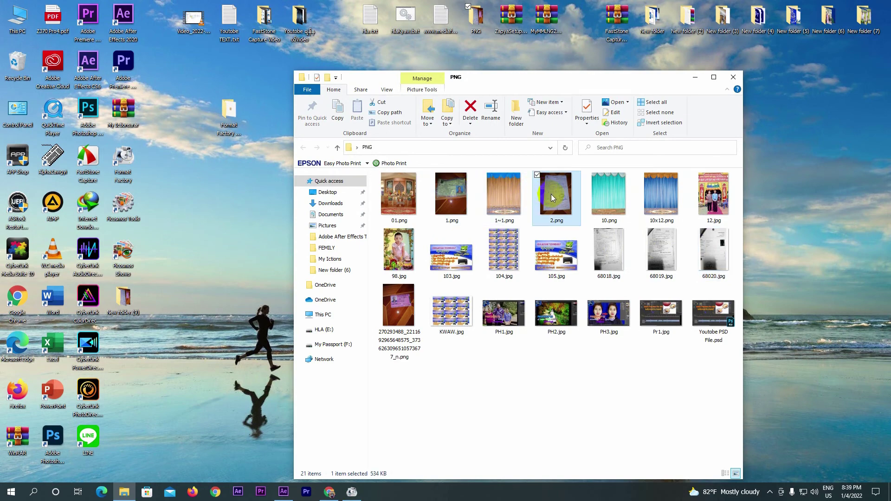
click(733, 78)
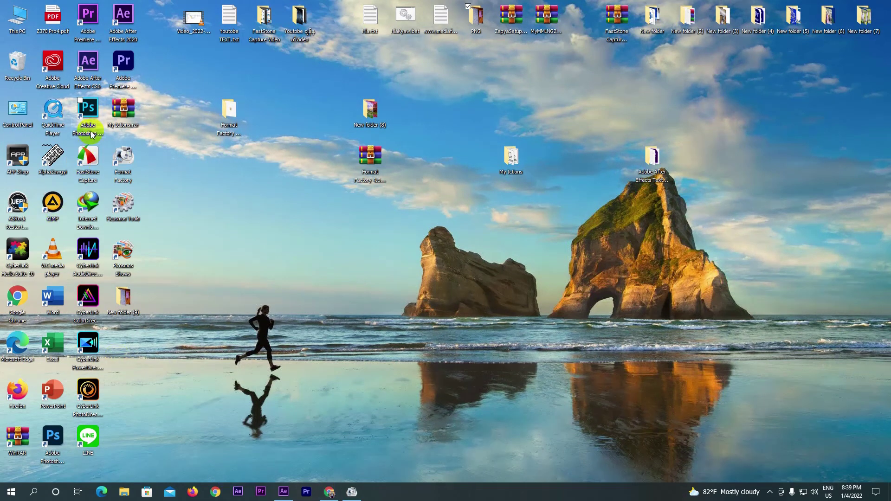
double_click(93, 108)
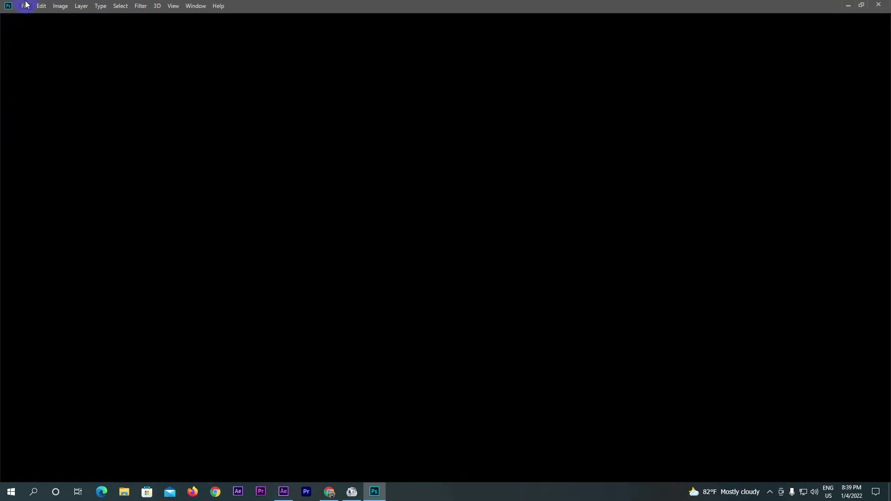
- Open 01.png and the long-named ID card PNG from Desktop > PNG together
click(26, 9)
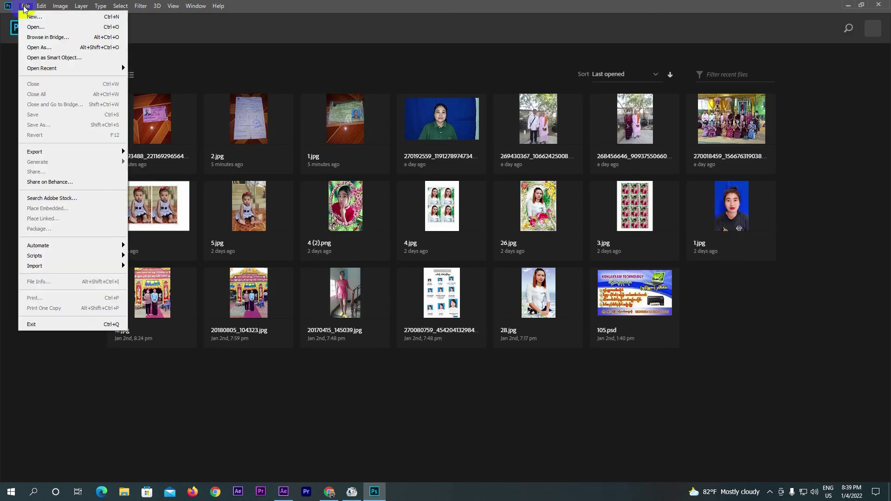
click(35, 26)
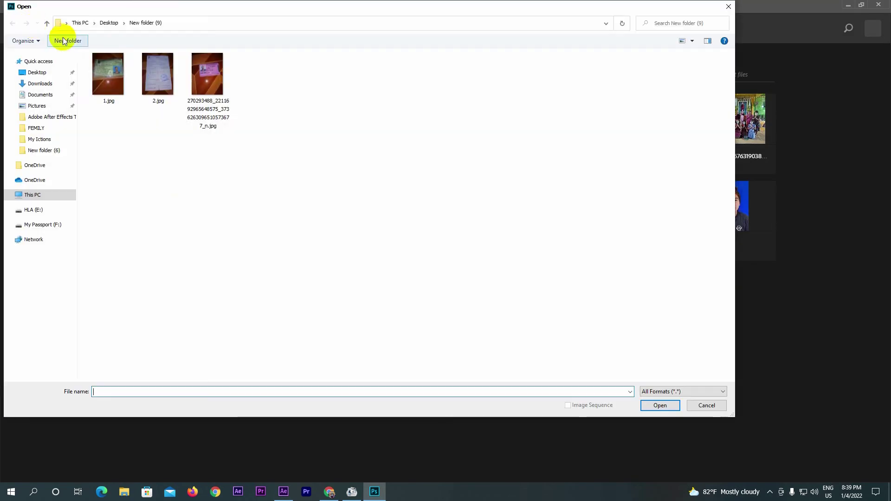
click(108, 22)
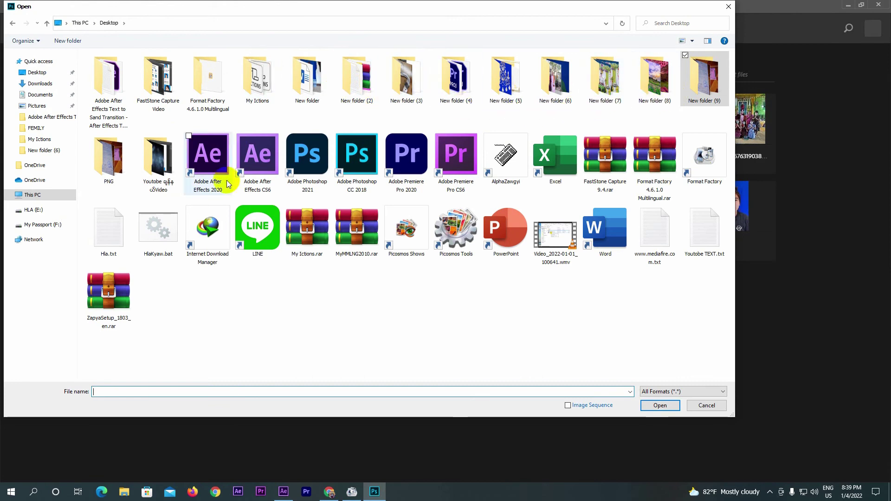
double_click(113, 177)
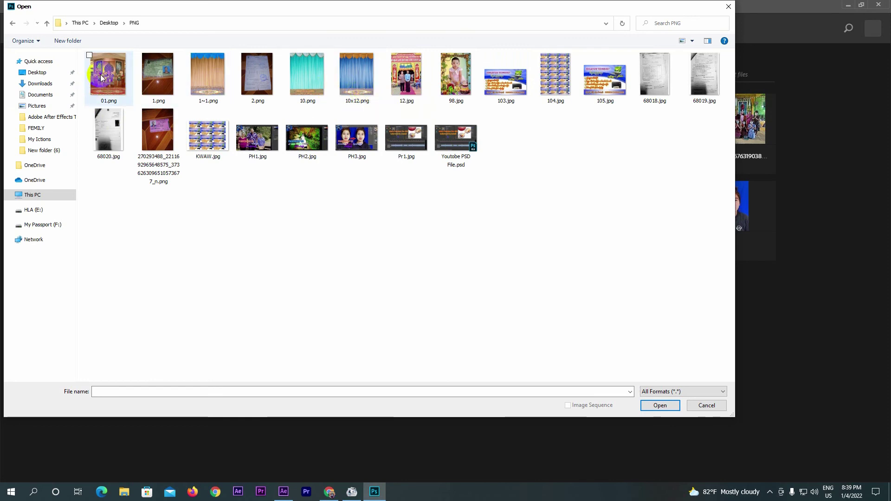
mouse_move(107, 74)
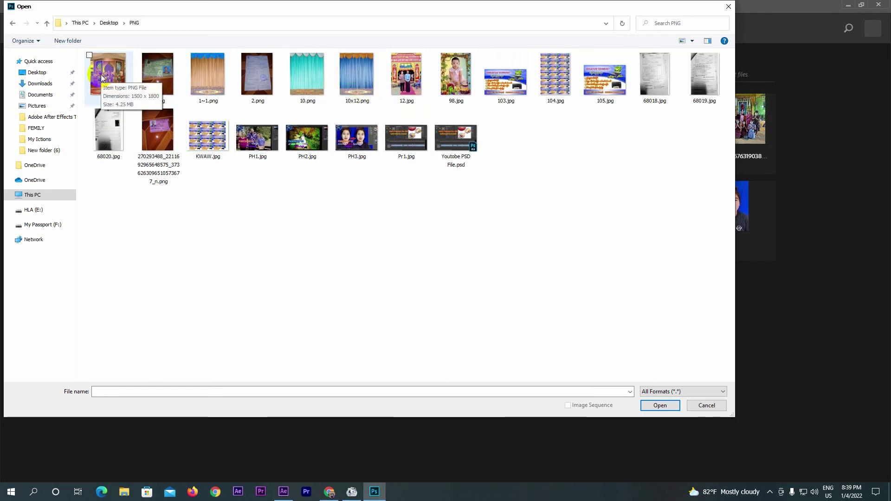
click(102, 78)
ctrl+click(158, 132)
click(664, 409)
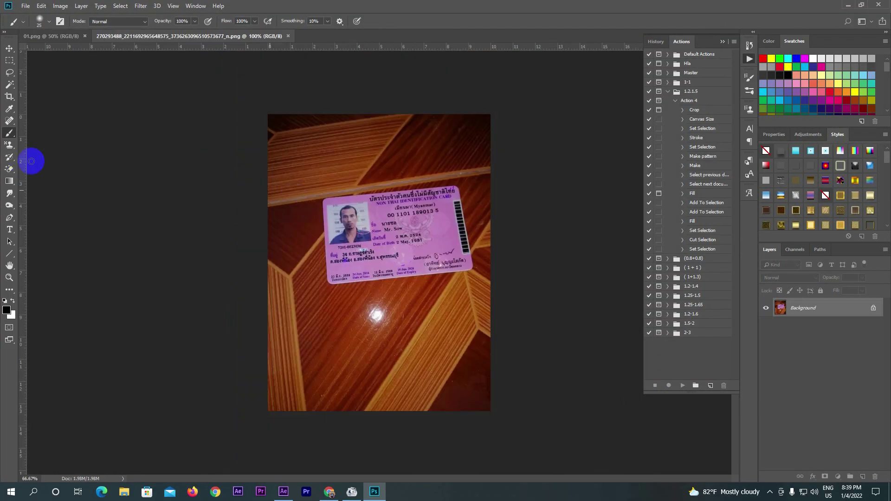
- Zoom into the ID card image, then close Photoshop
scroll(325, 267, up, 1)
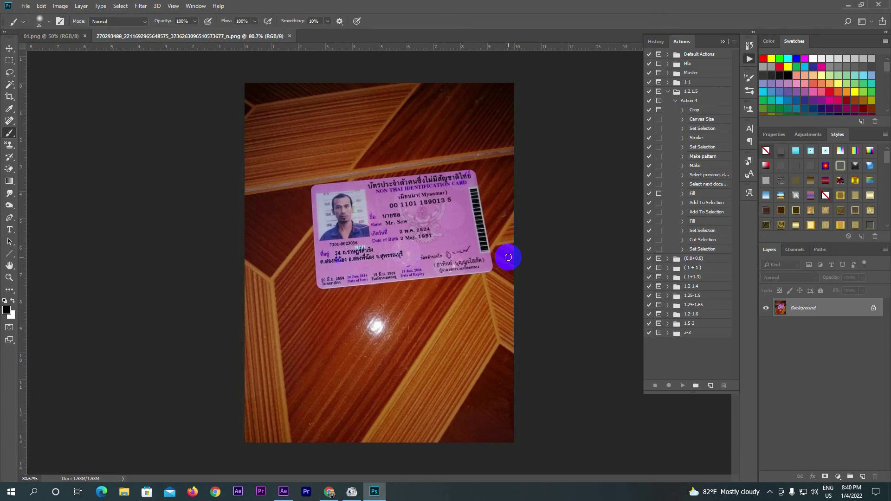
click(880, 4)
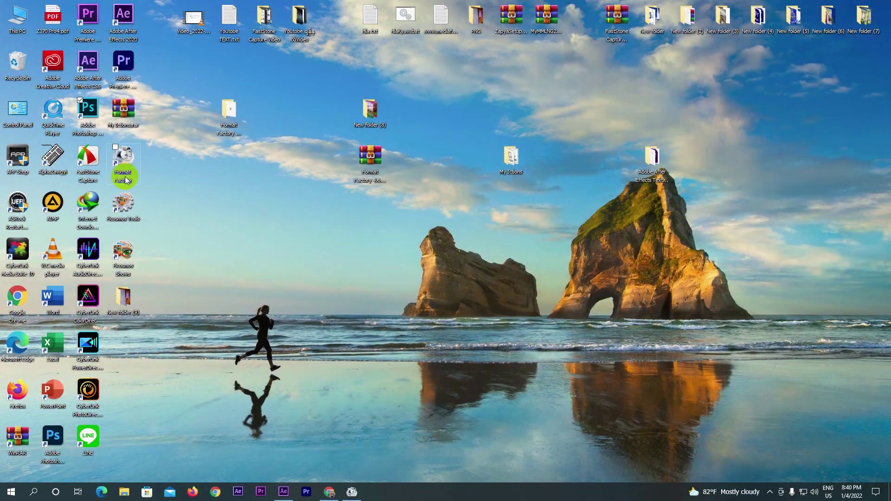